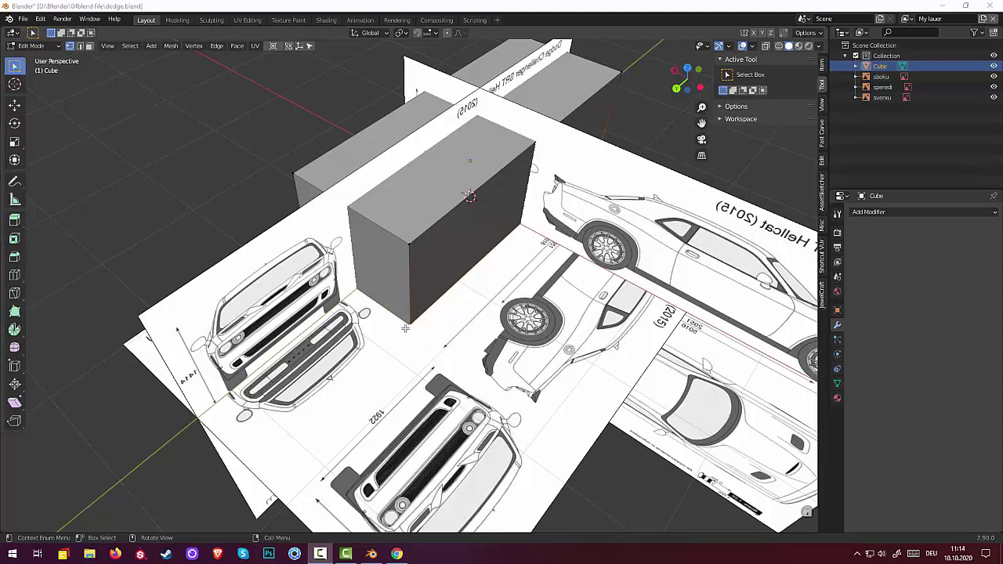
- Delete the cube's bottom face and the first of its side faces
middle_drag(404, 323, 363, 244)
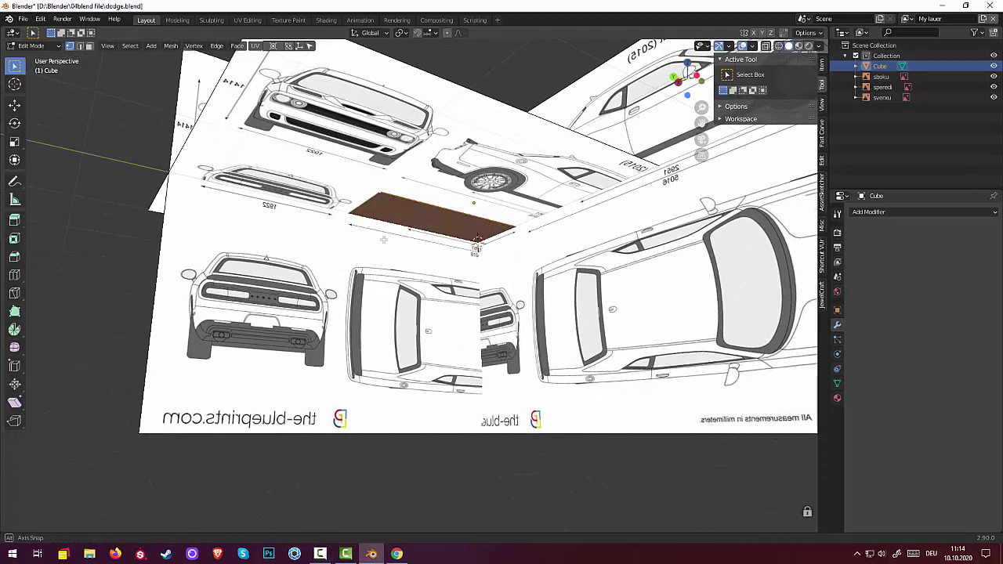
key(x)
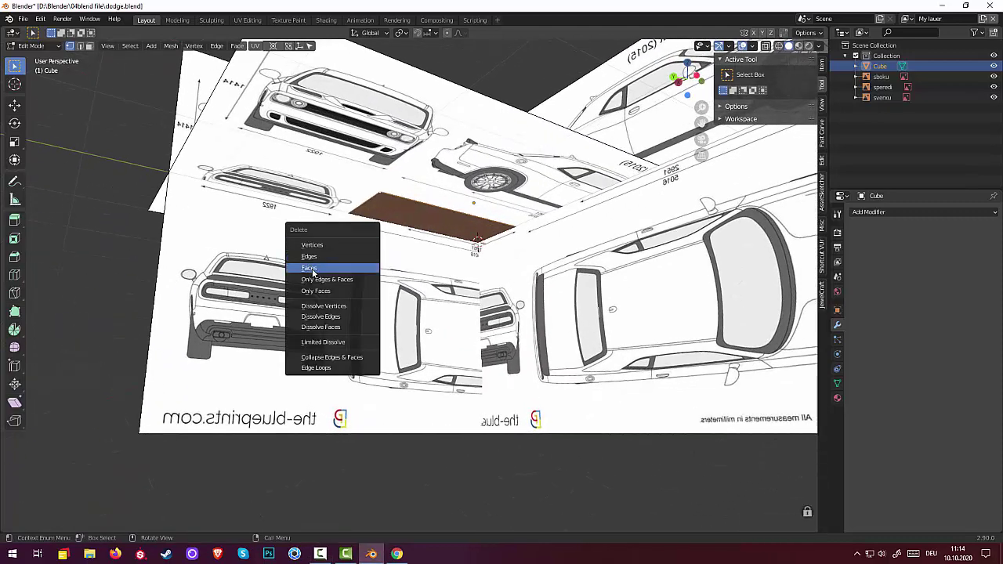
click(313, 269)
middle_drag(475, 215, 443, 279)
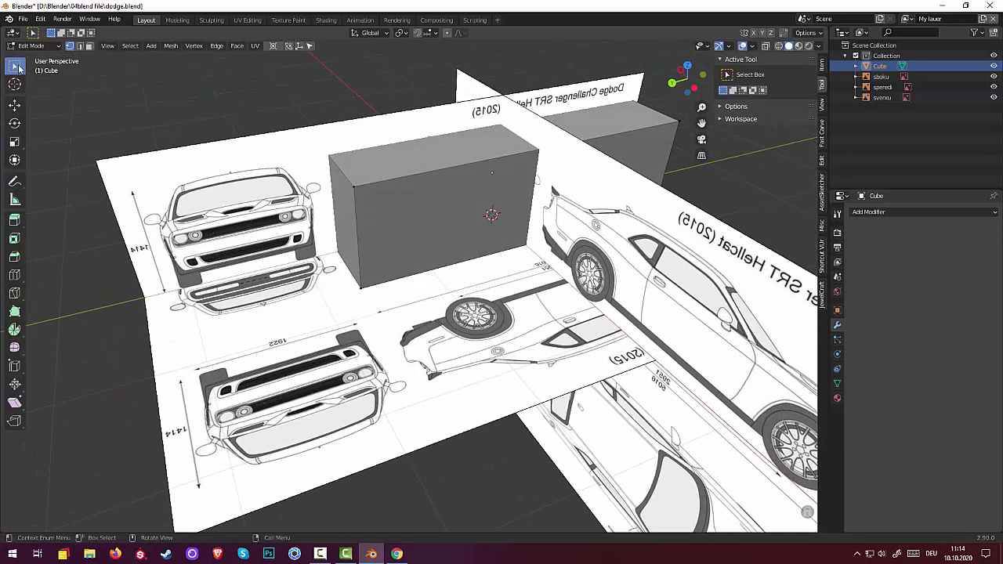
click(89, 46)
key(a)
key(x)
click(345, 262)
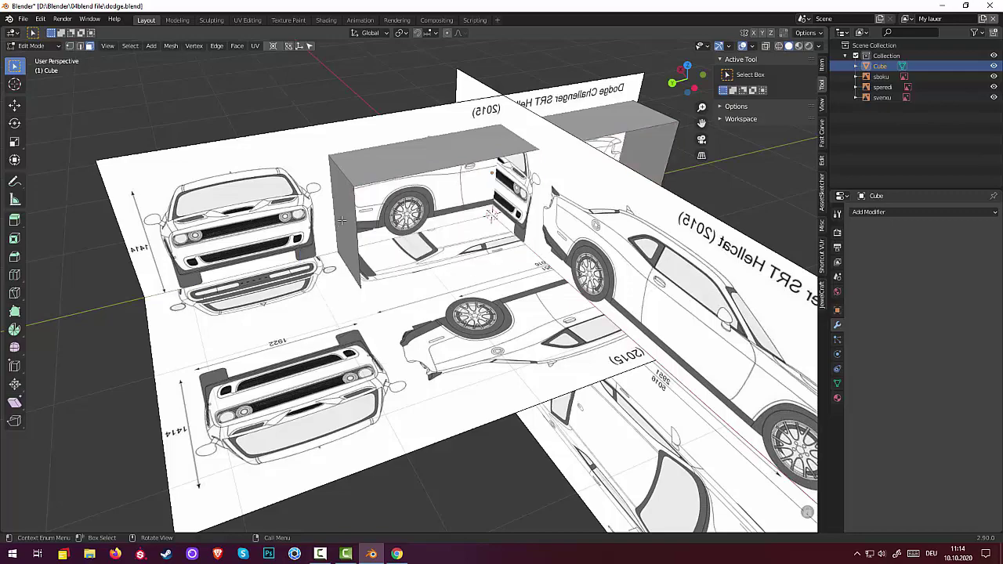
key(x)
click(318, 223)
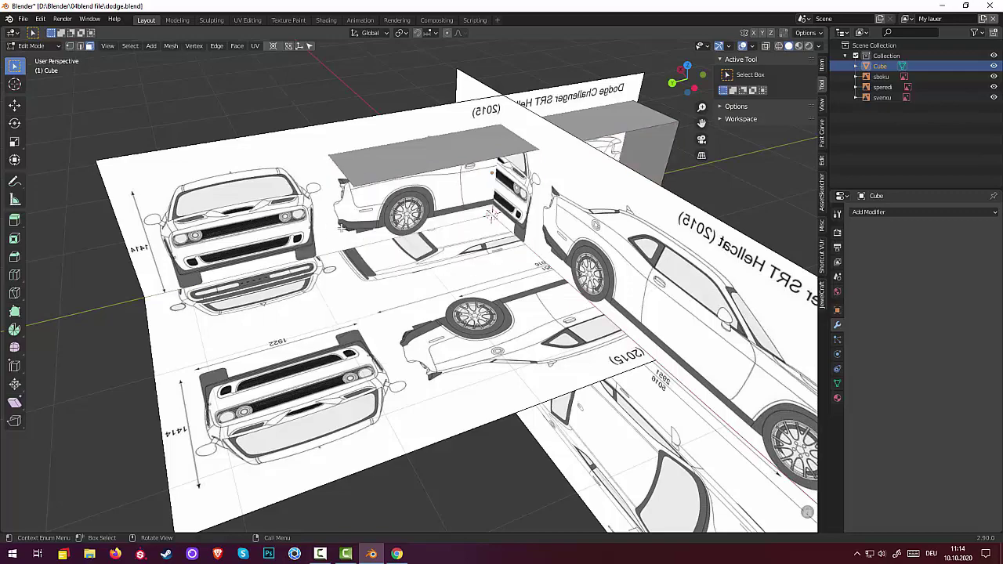
- Delete the remaining side faces and select the leftover top plane
middle_drag(317, 222, 430, 239)
key(a)
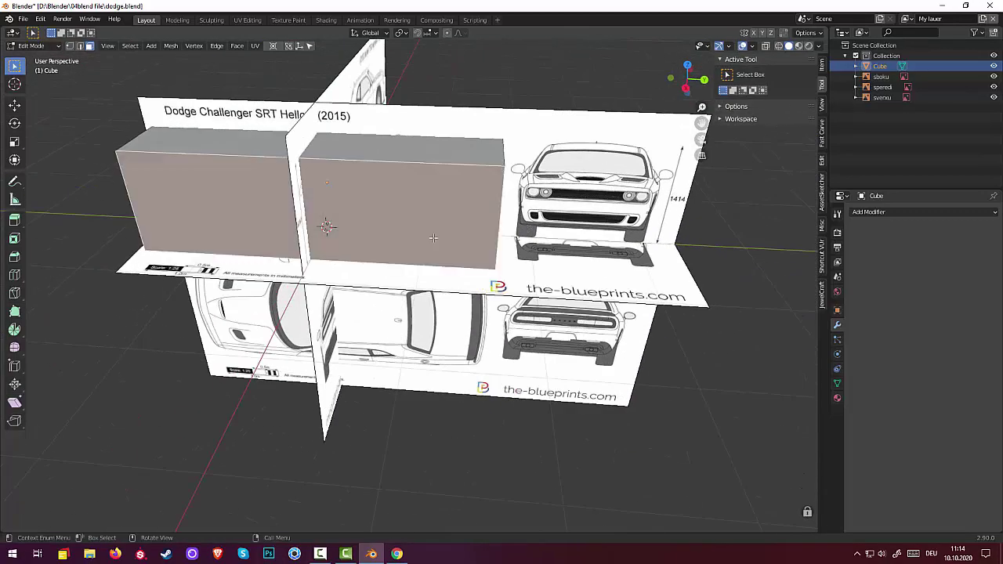
key(x)
click(387, 238)
middle_drag(220, 217, 255, 292)
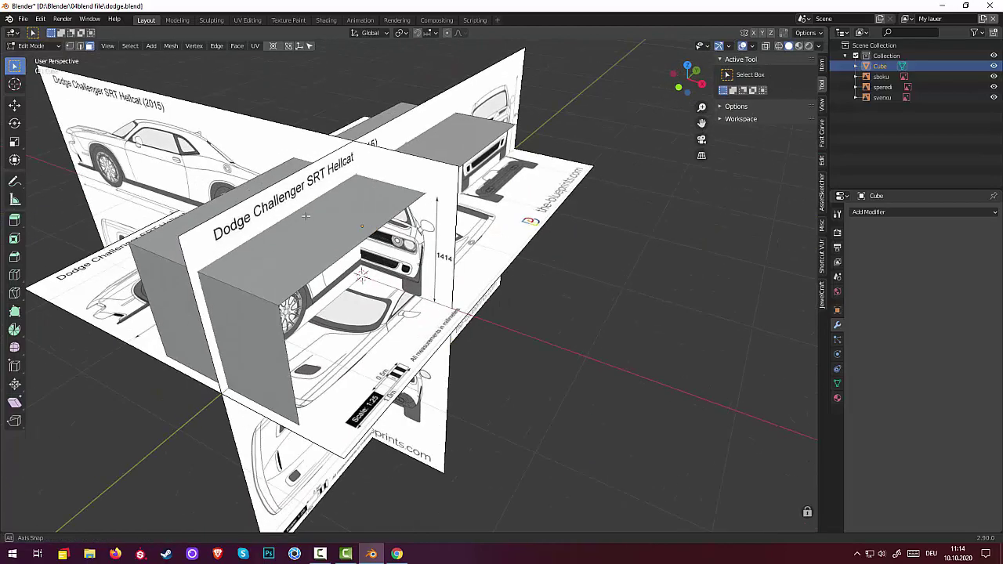
click(266, 315)
key(x)
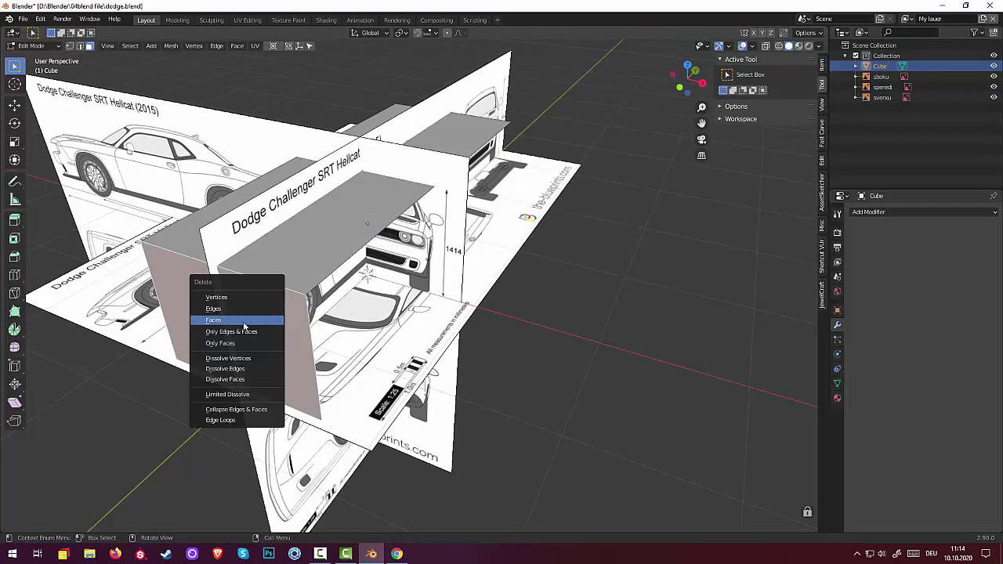
click(247, 325)
mouse_move(387, 319)
middle_down()
mouse_move(442, 360)
mouse_move(401, 323)
middle_up()
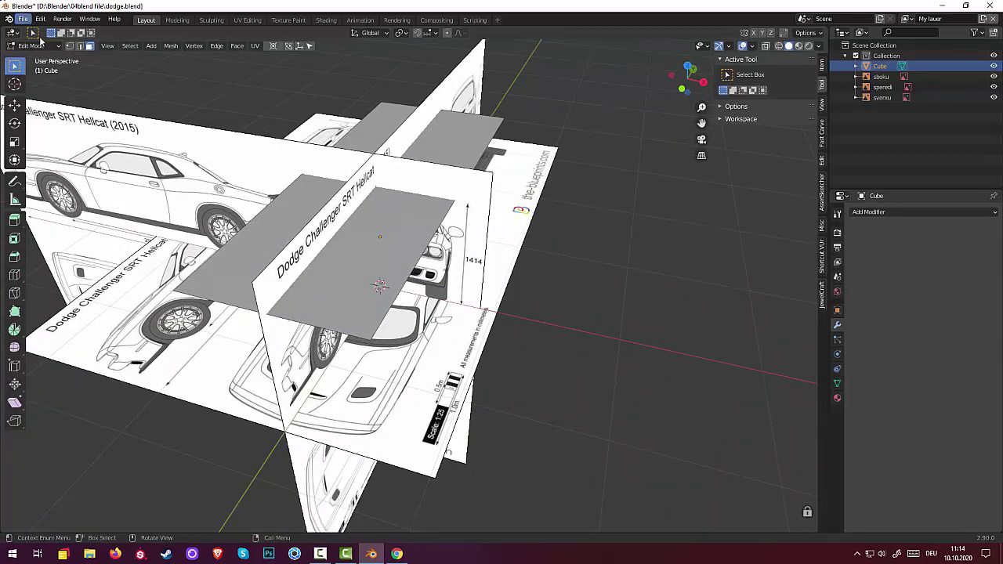
key(a)
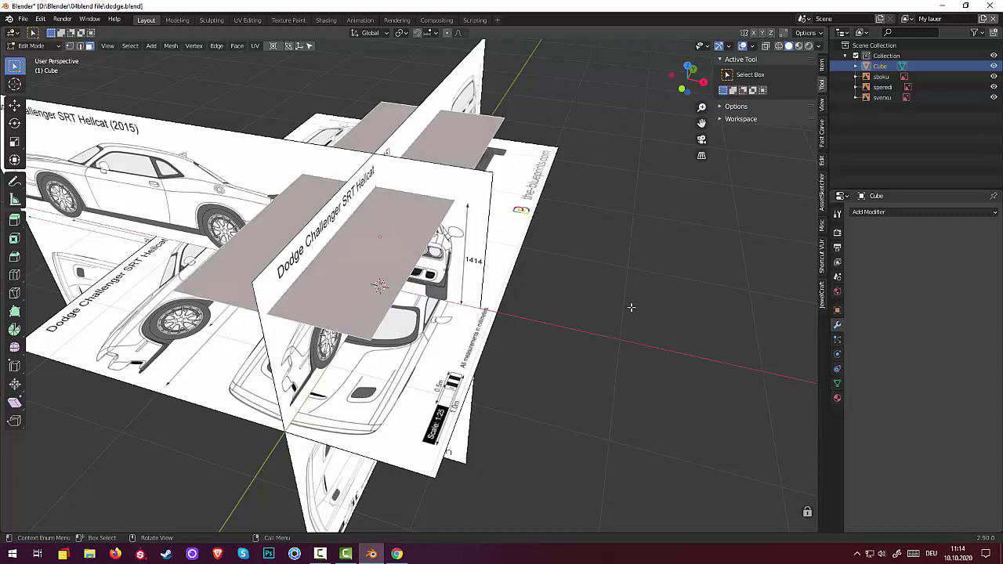
- Switch to top orthographic view with X-ray on to see the blueprint
key(KP_7)
scroll(629, 309, down, 1)
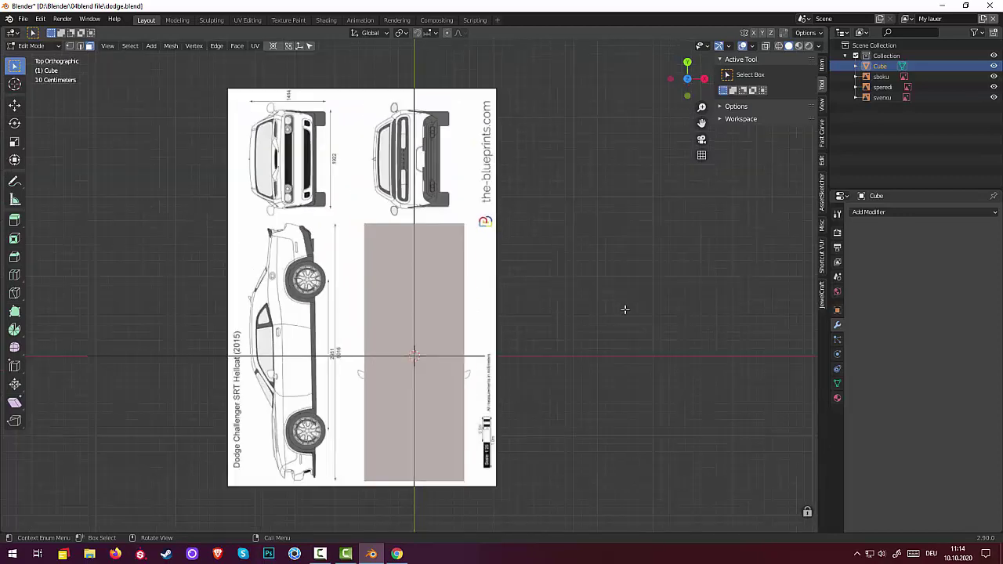
scroll(627, 308, down, 2)
scroll(623, 308, up, 1)
scroll(620, 309, up, 1)
click(766, 45)
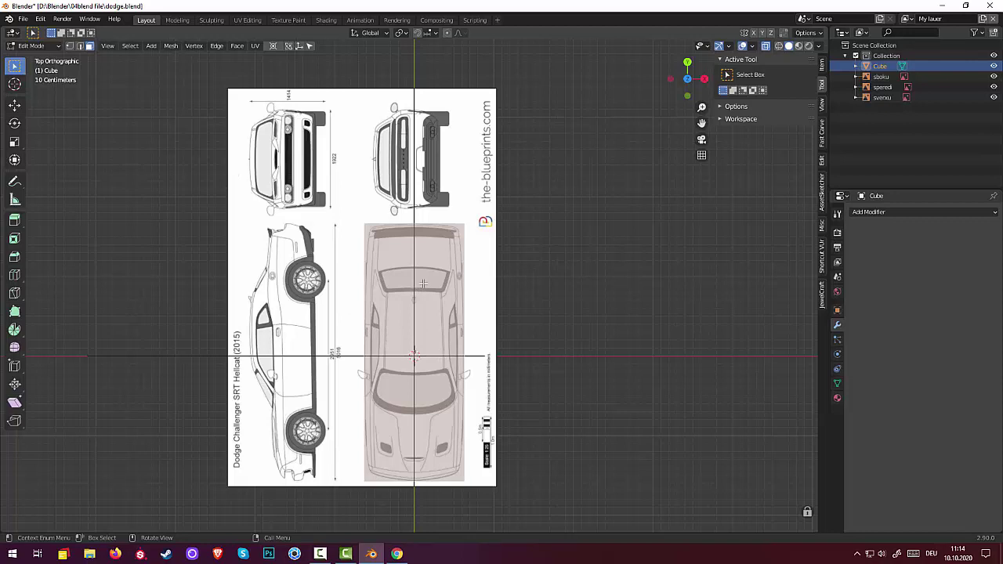
- Scale the plane along Y to about 0.489
key(s)
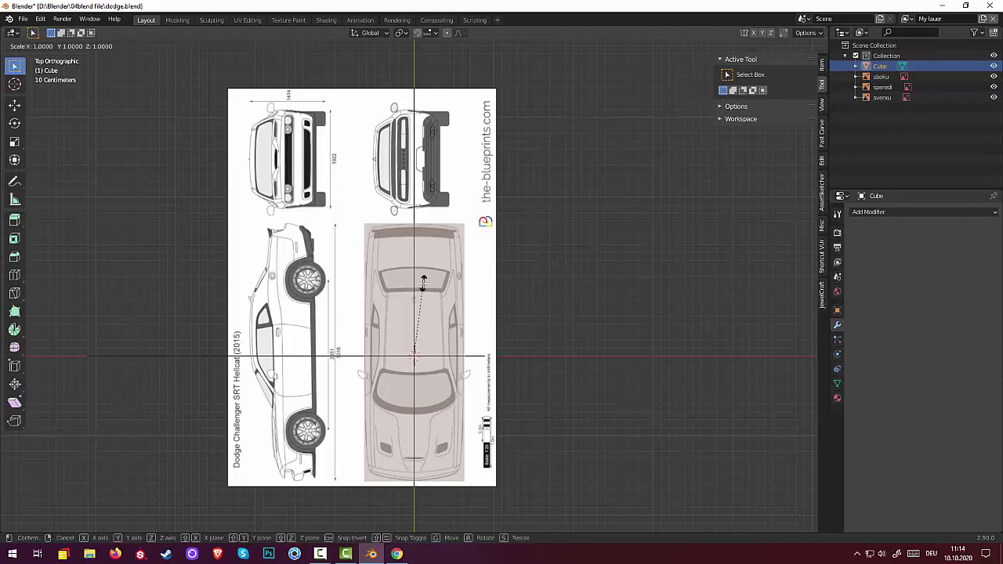
key(y)
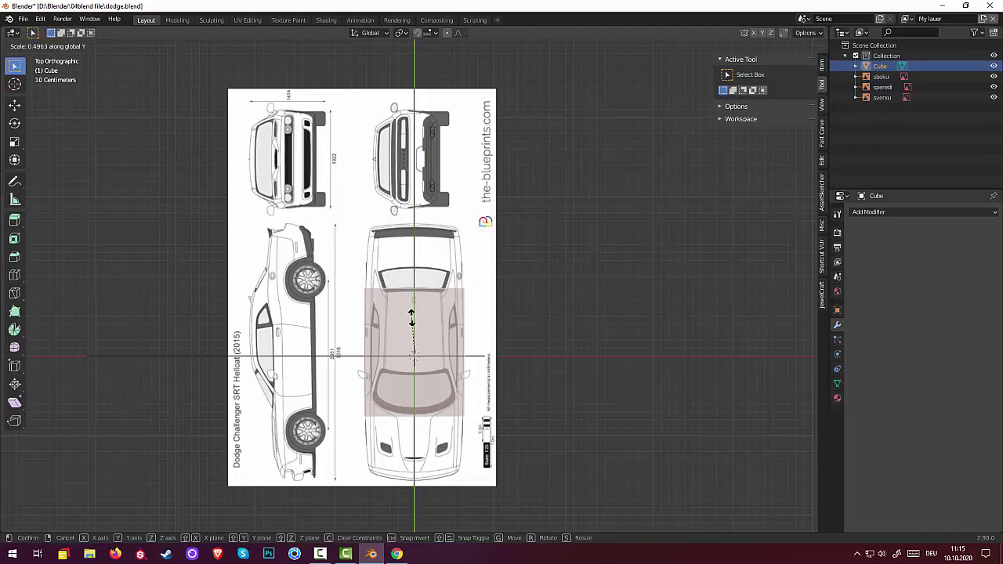
click(412, 317)
scroll(486, 401, up, 2)
- Move the plane's front edge about 0.52 m along Y to the windshield line
scroll(487, 401, up, 2)
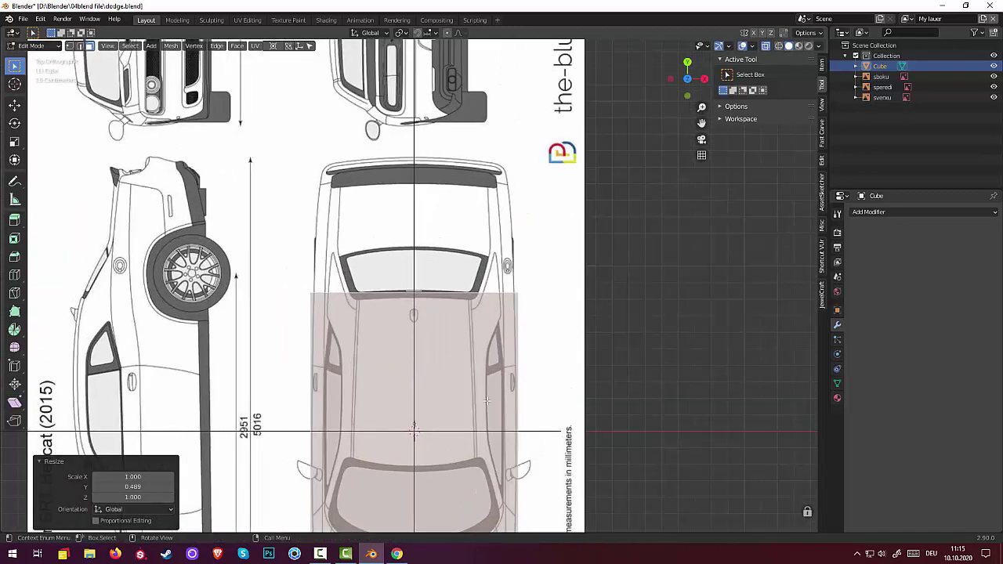
shift+middle_drag(487, 401, 487, 259)
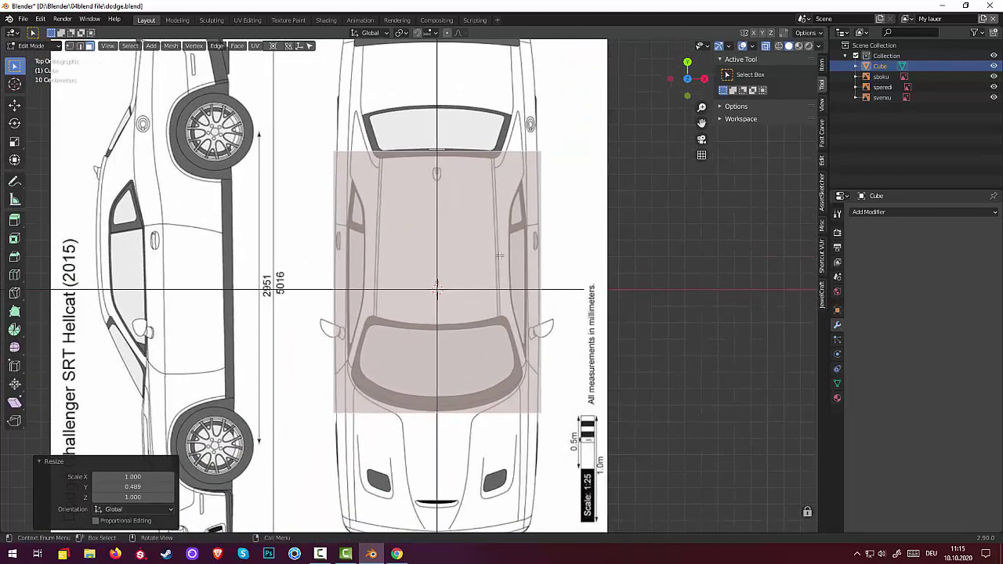
click(80, 45)
click(433, 413)
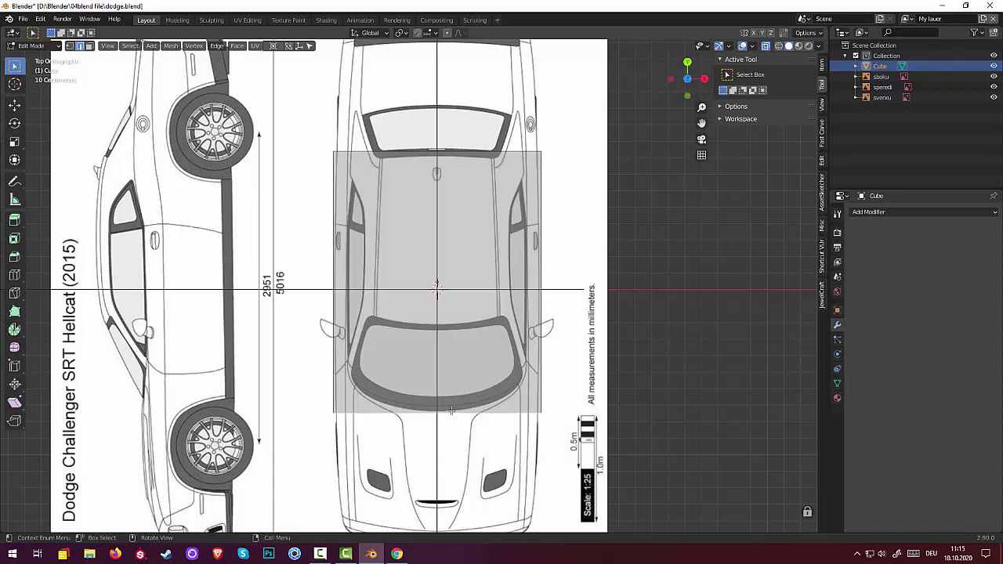
key(g)
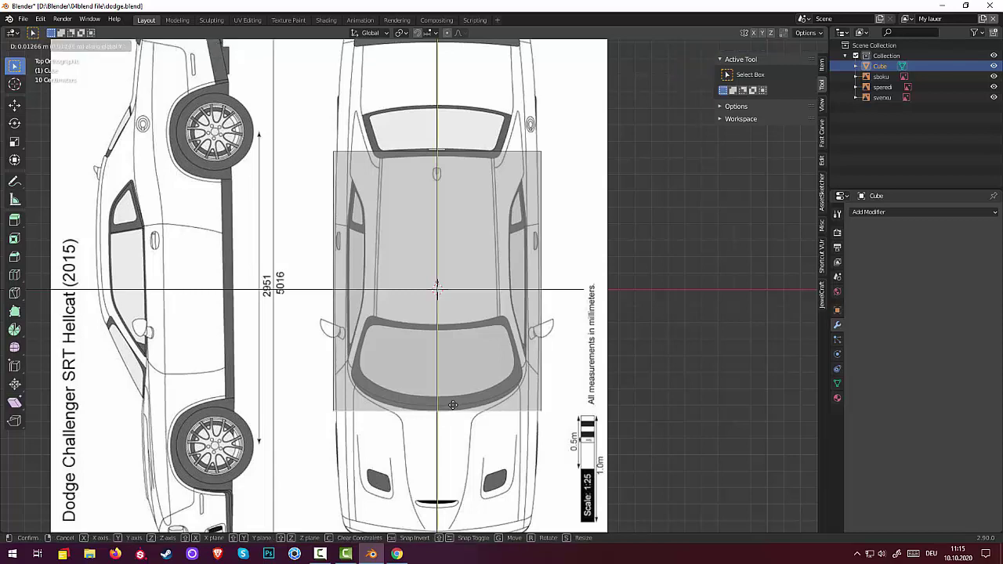
key(y)
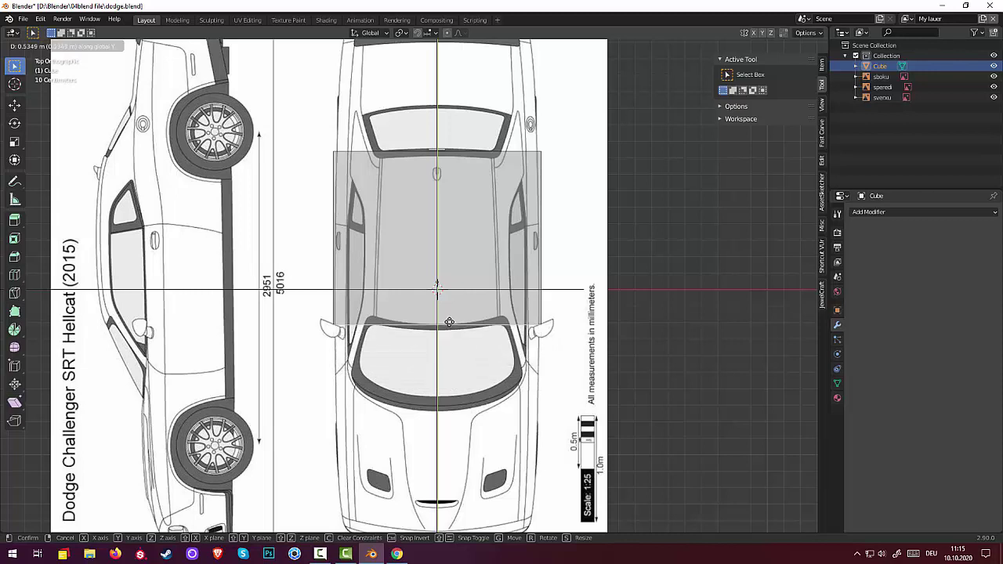
click(450, 323)
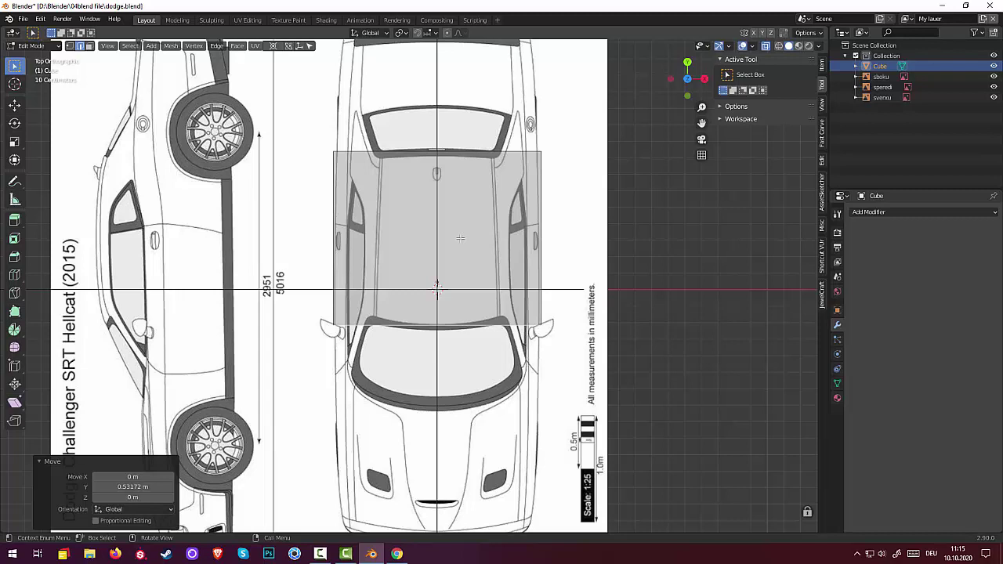
click(460, 238)
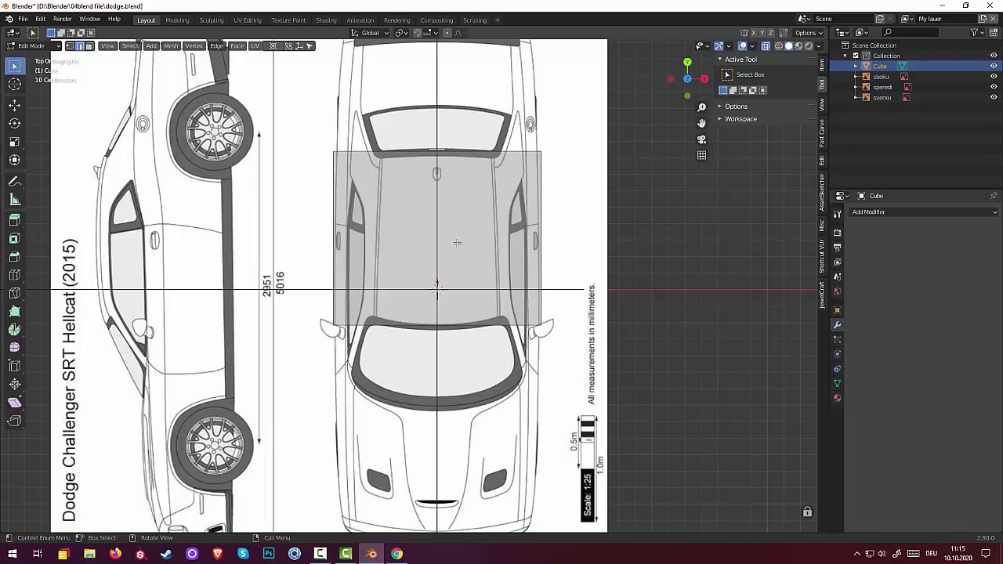
- Add a centred loop cut along the car's centreline
key(ctrl+r)
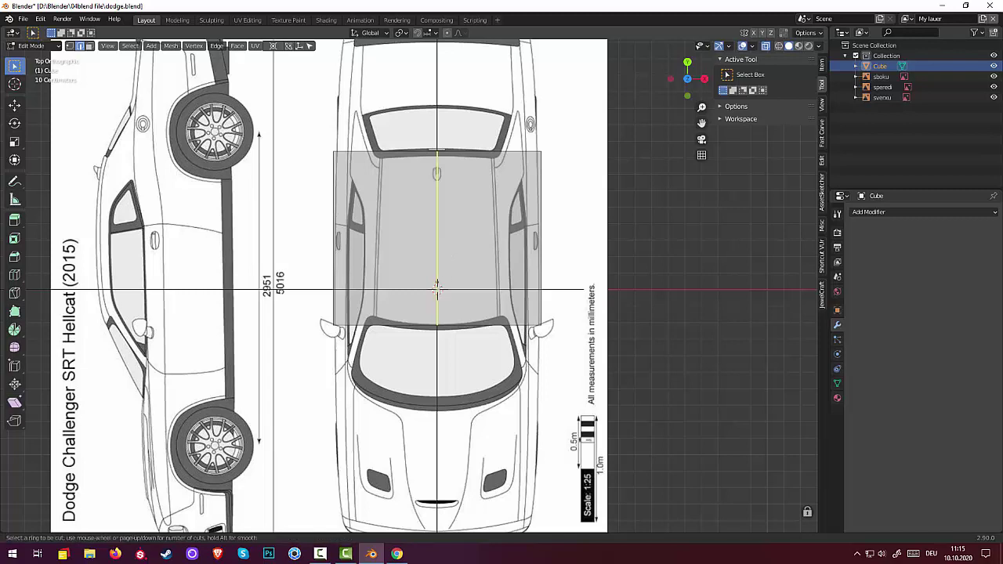
click(438, 290)
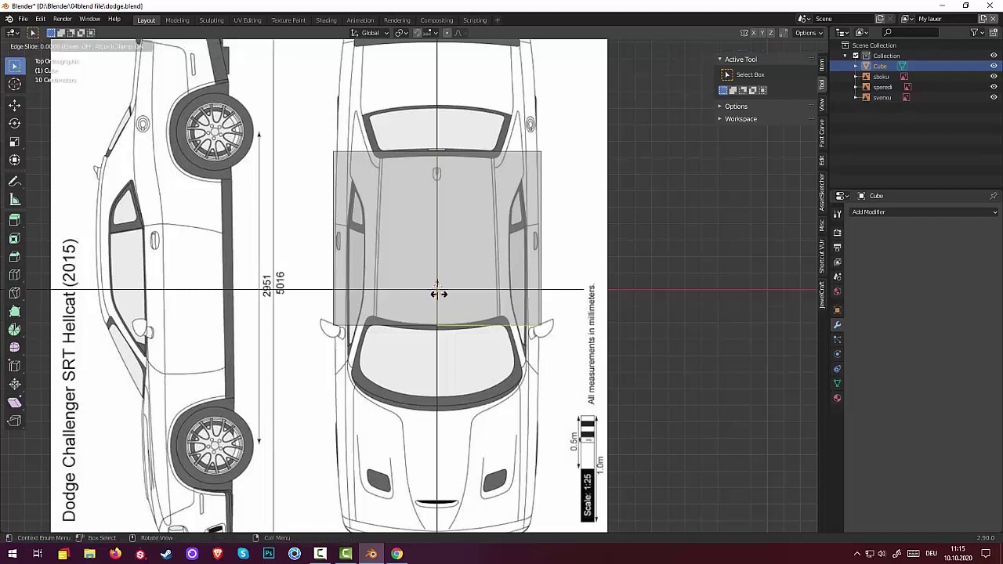
right_click(438, 294)
click(374, 207)
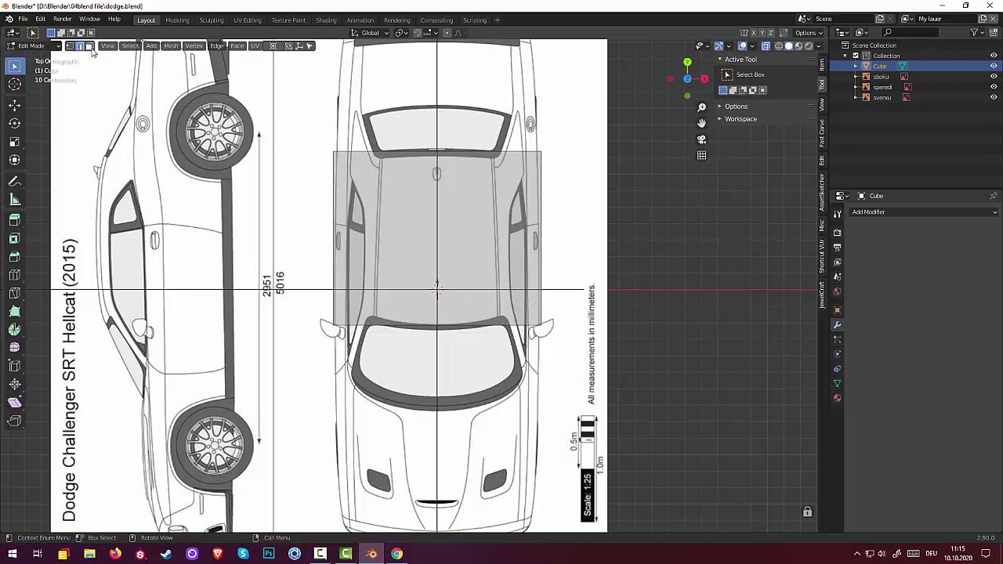
- Delete the plane's left half face and return to Object Mode
click(88, 45)
click(381, 209)
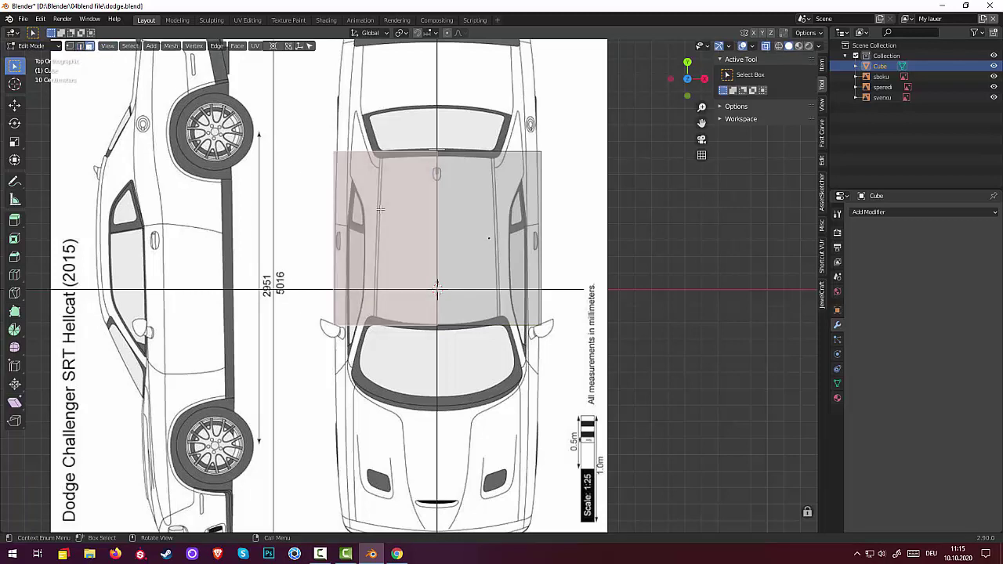
key(x)
click(379, 209)
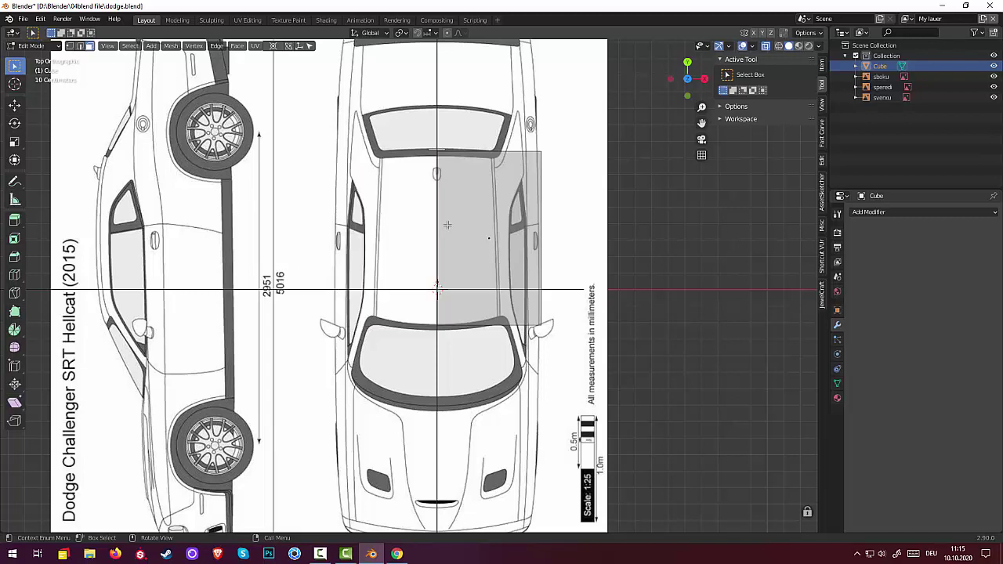
click(474, 234)
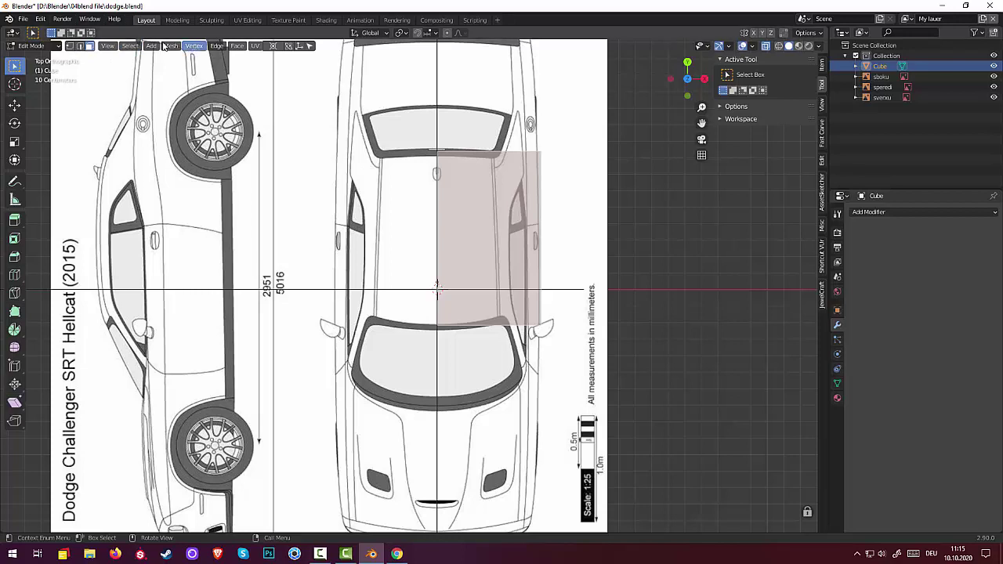
click(28, 45)
click(35, 58)
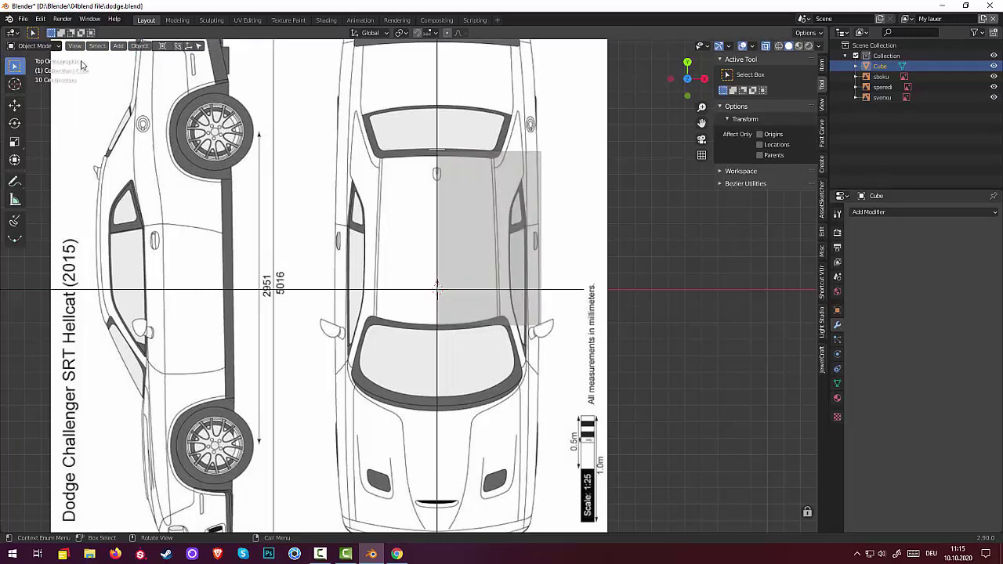
- Set the plane's origin to the 3D cursor and reset its scale to 1
click(140, 46)
mouse_move(156, 68)
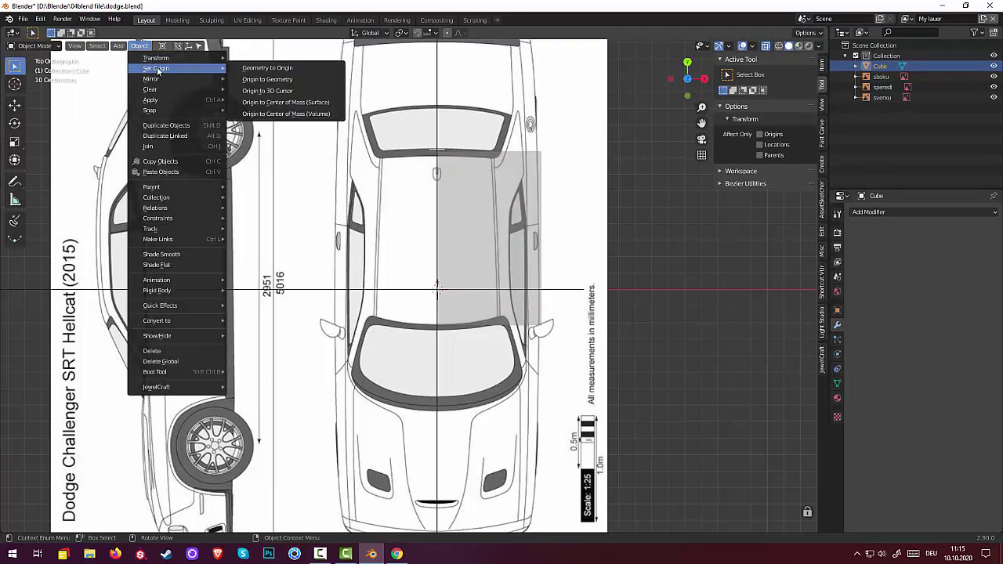
click(269, 91)
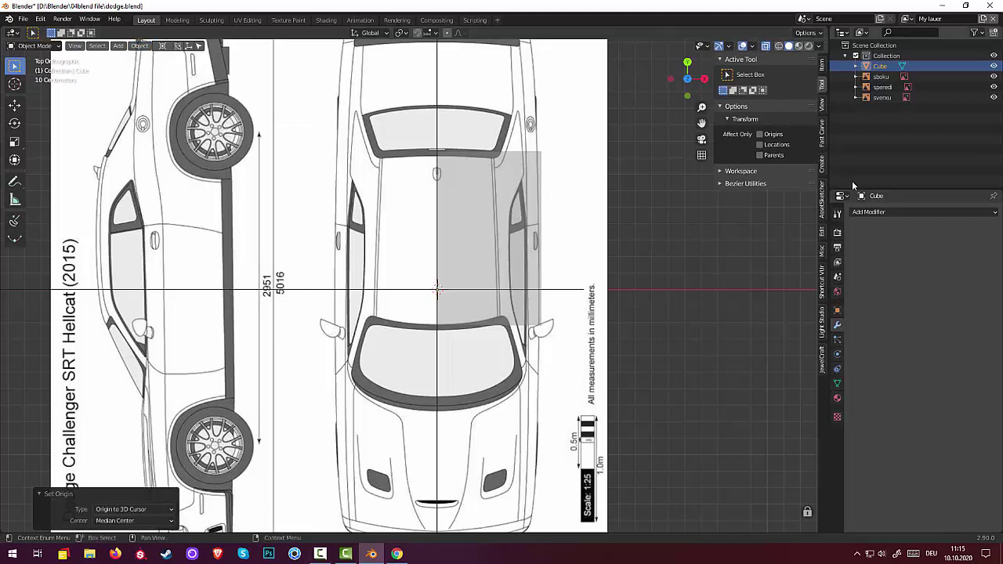
click(821, 67)
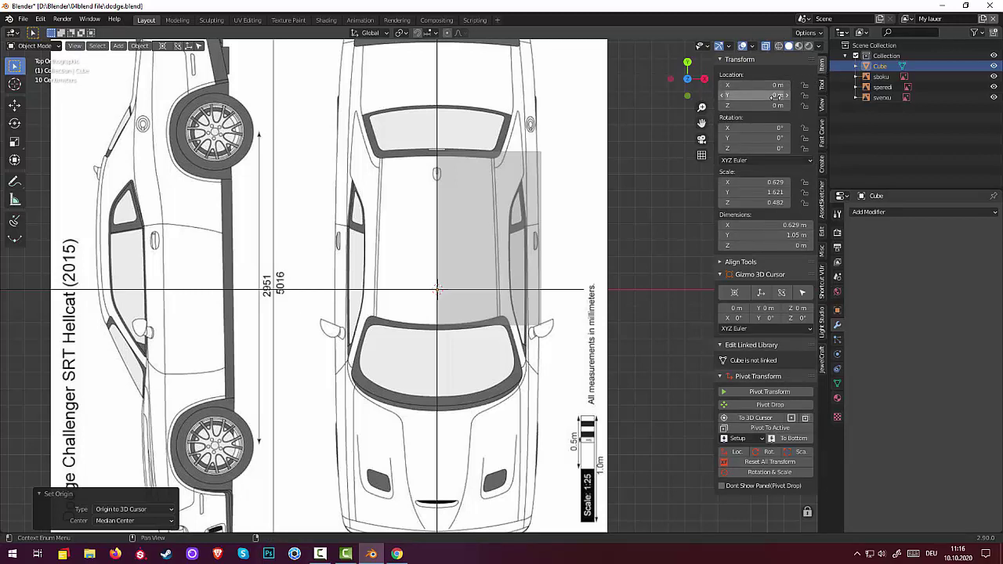
click(750, 463)
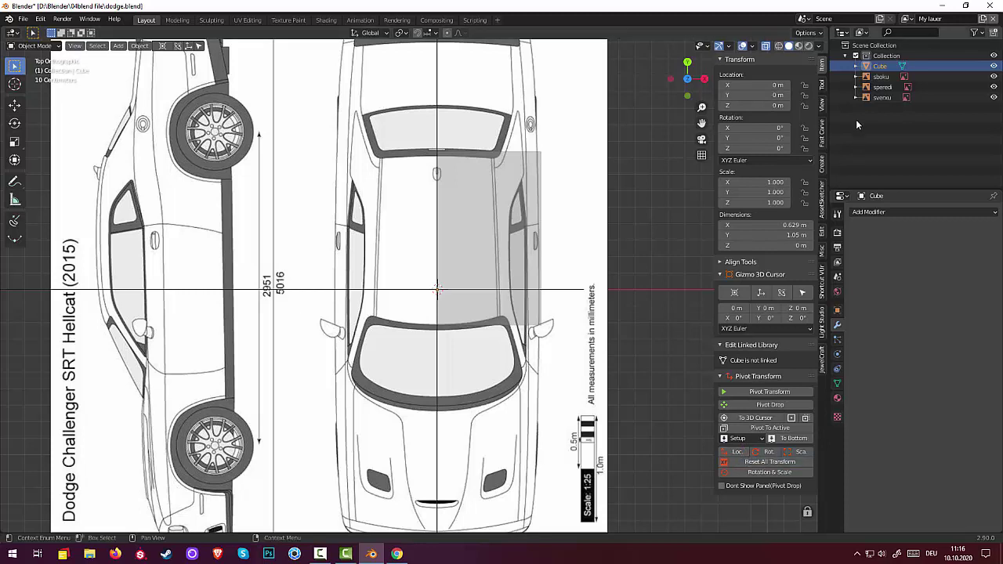
- Add a Mirror modifier on X to restore the full roof width
click(865, 213)
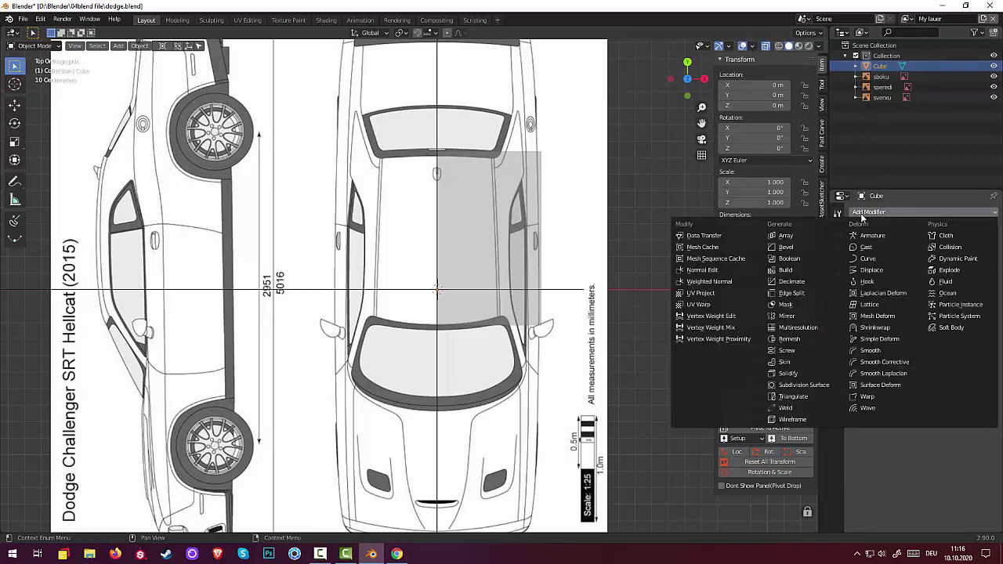
click(789, 317)
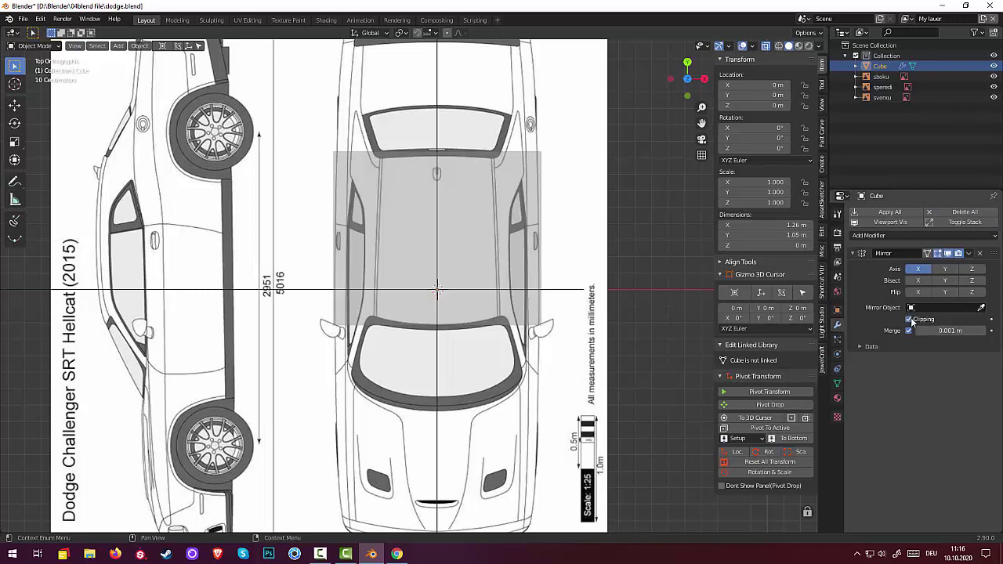
ctrl+scroll(885, 418, up, 4)
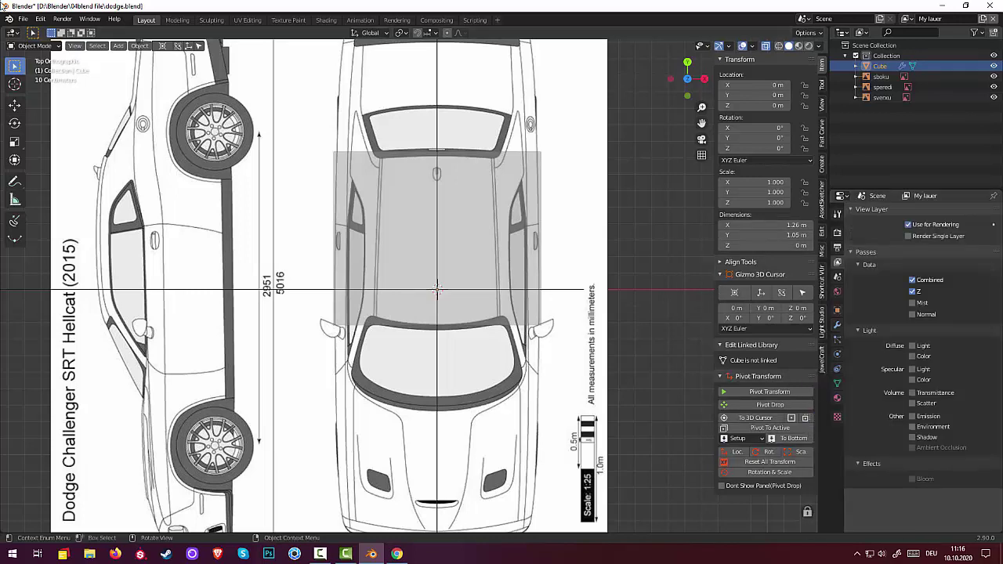
- In vertex Edit Mode, move the top-right corner onto the roof outline
click(20, 47)
click(34, 69)
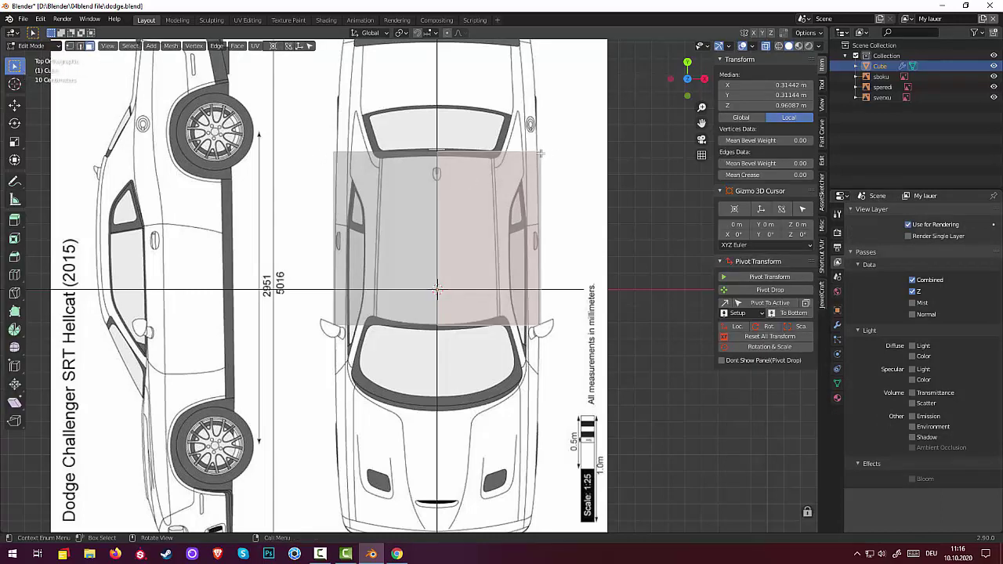
click(70, 46)
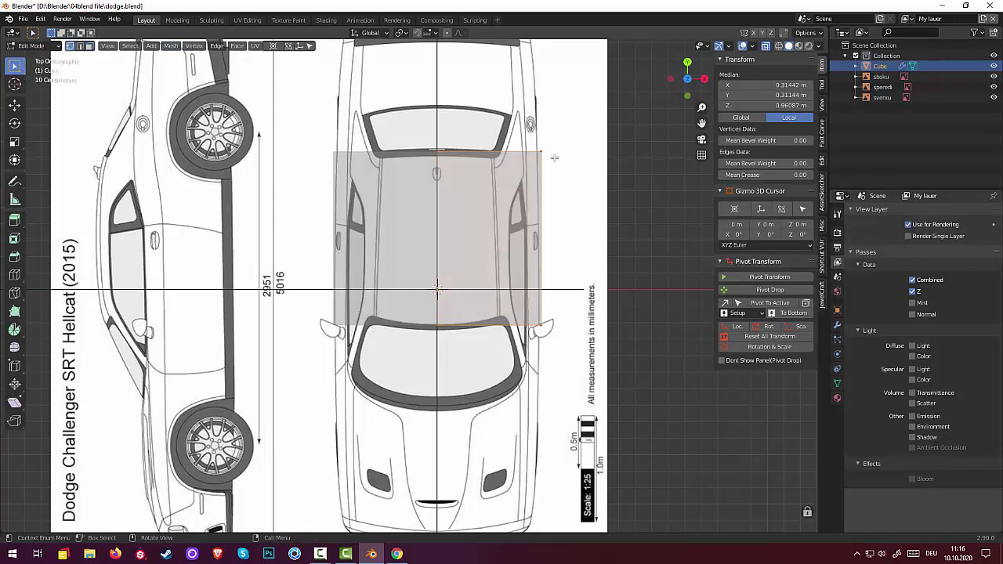
click(541, 153)
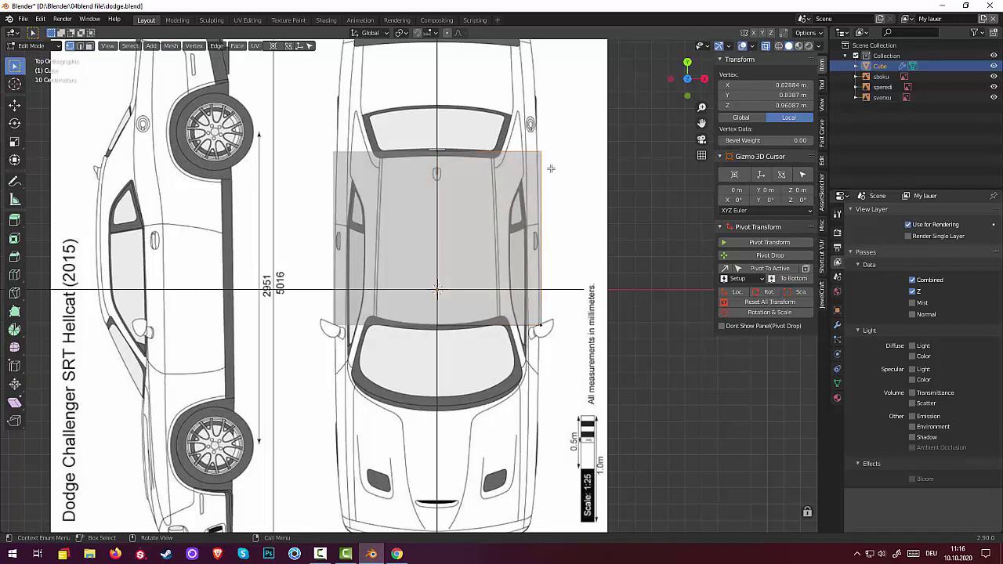
key(g)
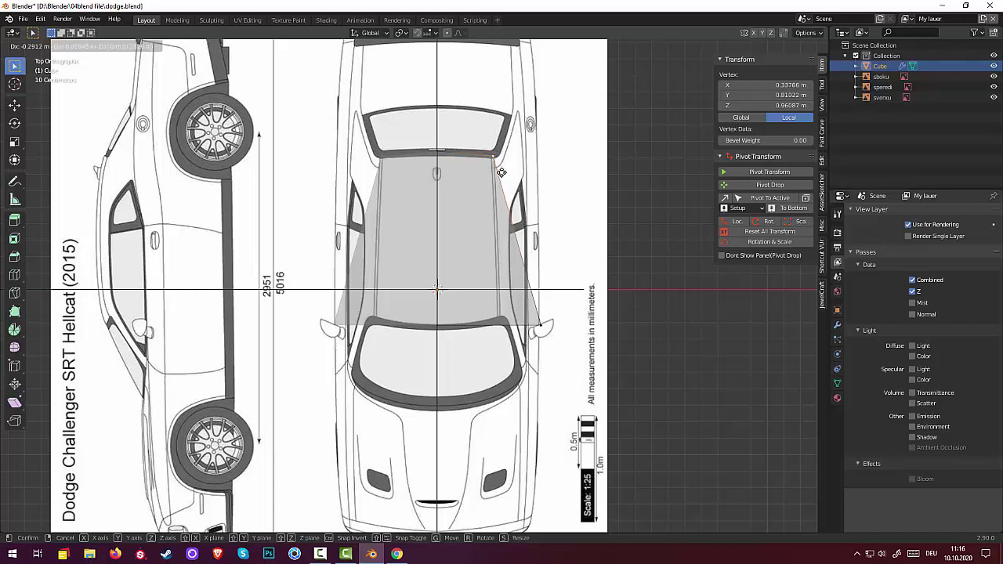
click(501, 171)
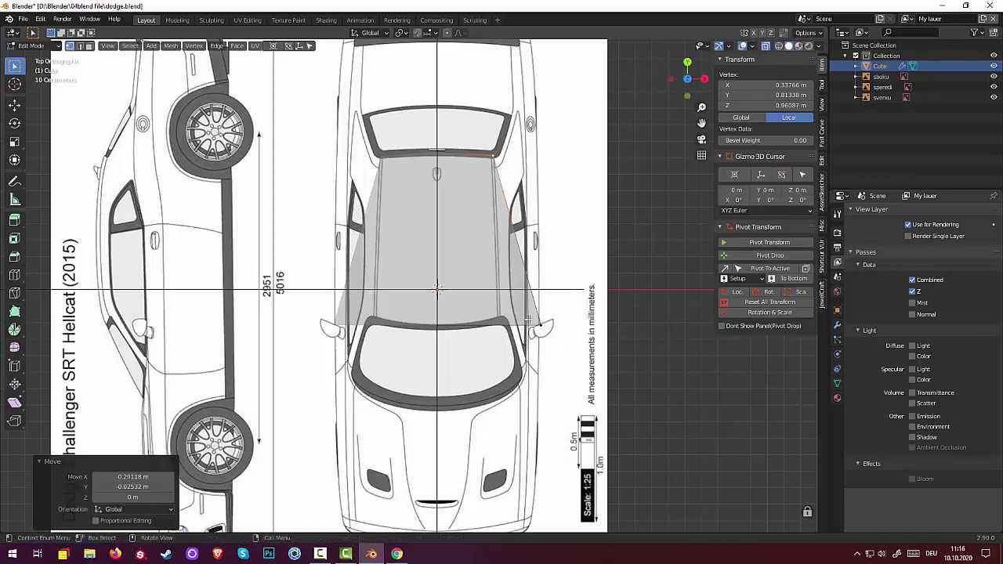
- Move the bottom-right corner onto the outline and fine-tune the top-right corner
click(541, 322)
key(g)
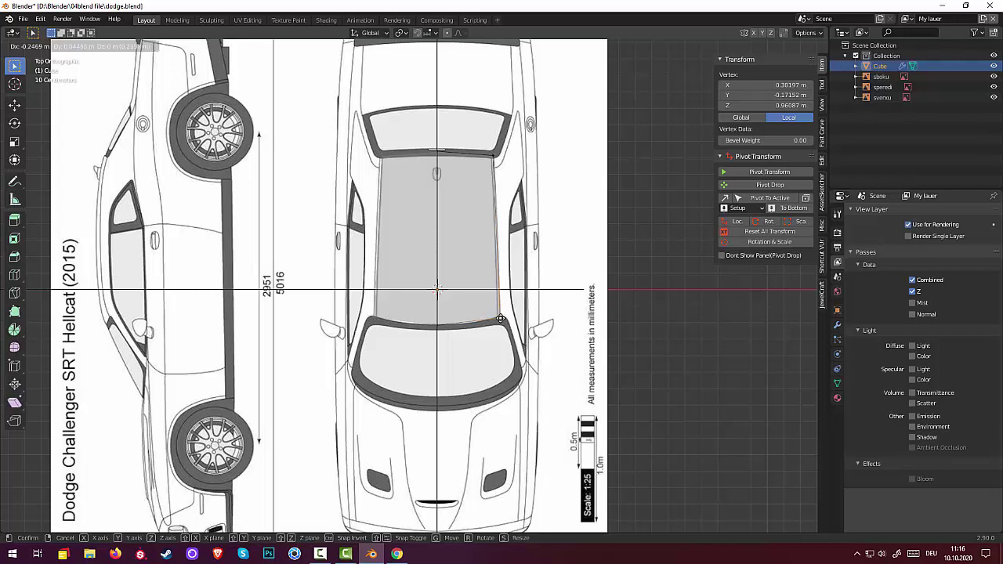
click(498, 319)
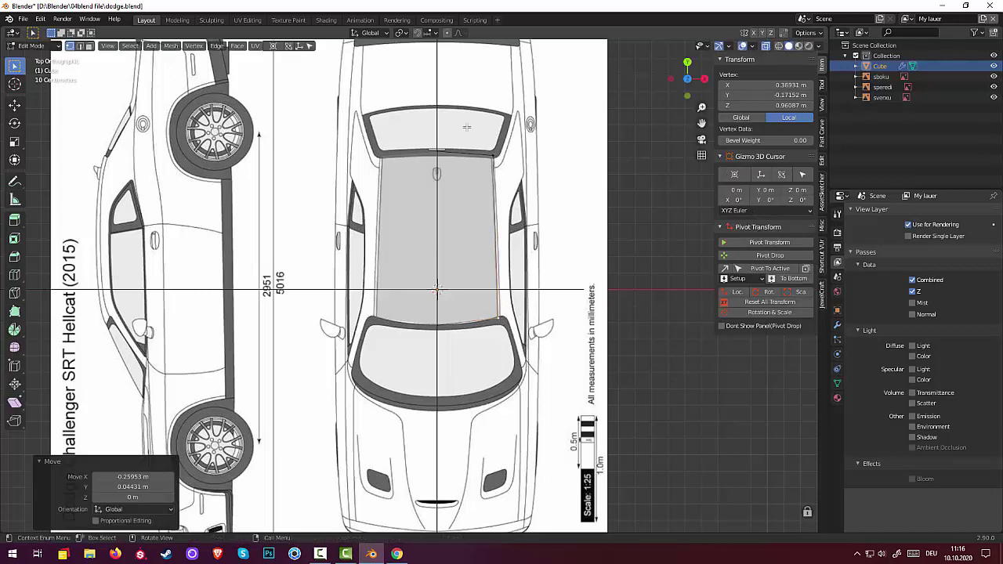
click(495, 155)
key(g)
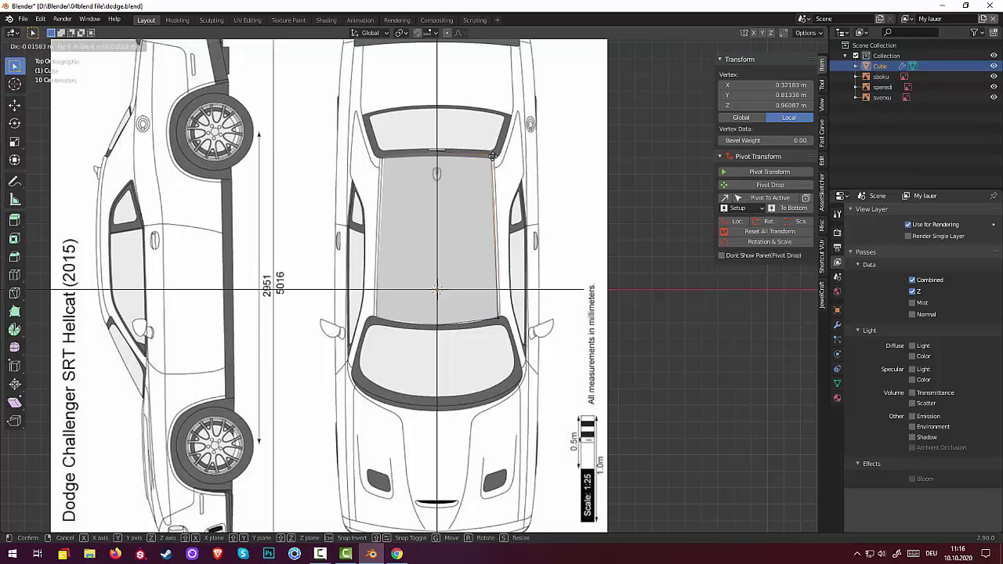
click(493, 156)
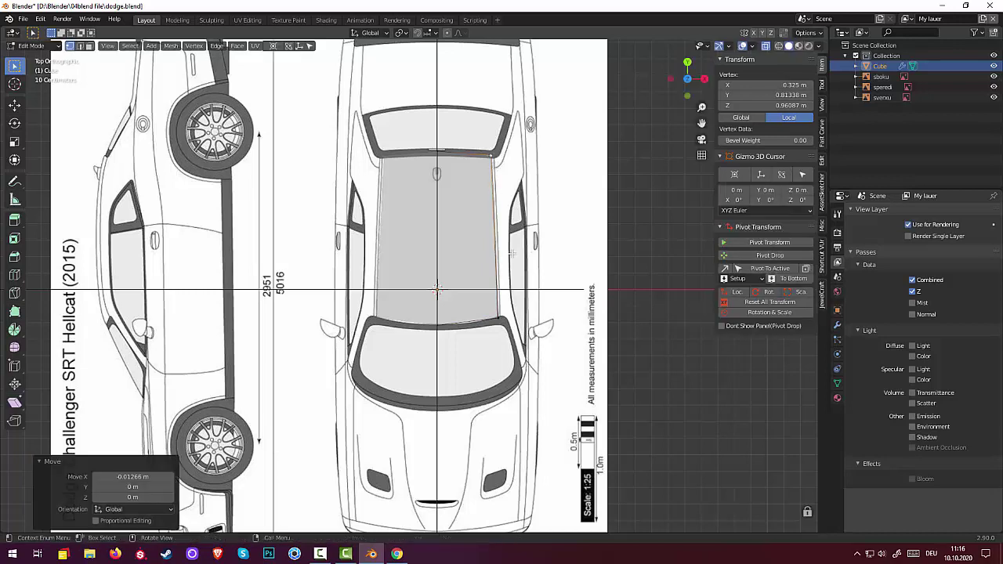
key(alt+a)
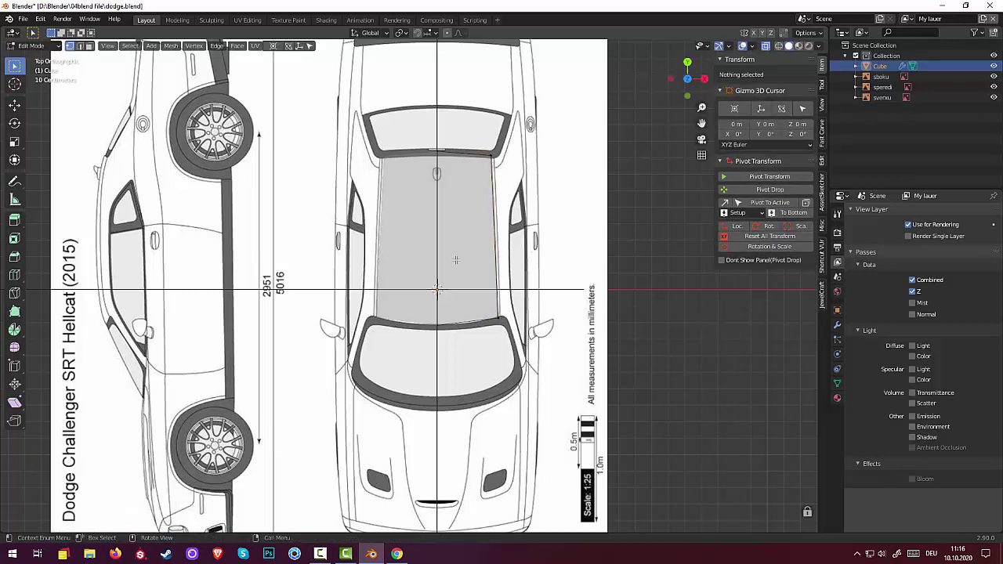
- Add three evenly spaced crosswise loop cuts across the roof plane
key(ctrl+r)
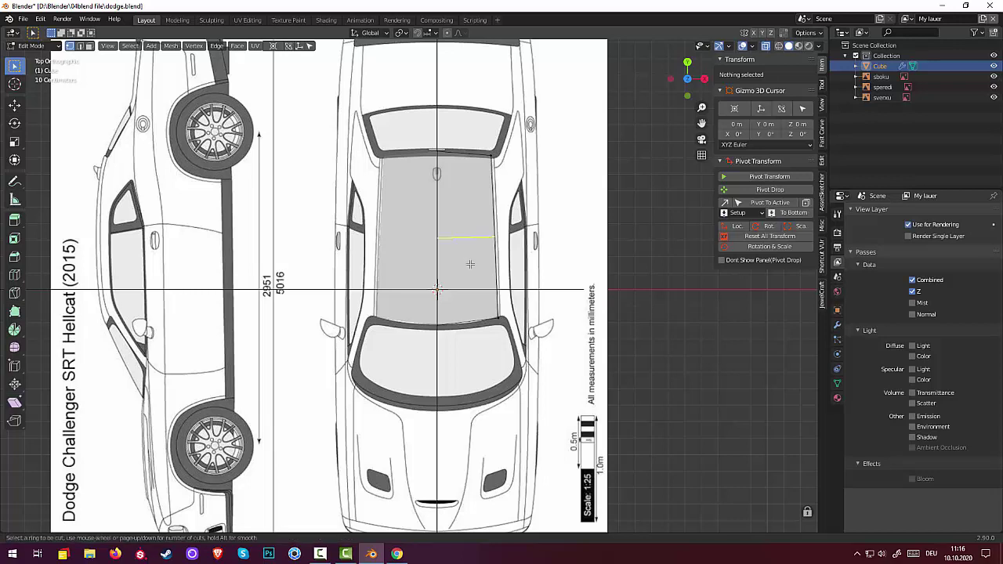
scroll(470, 264, up, 2)
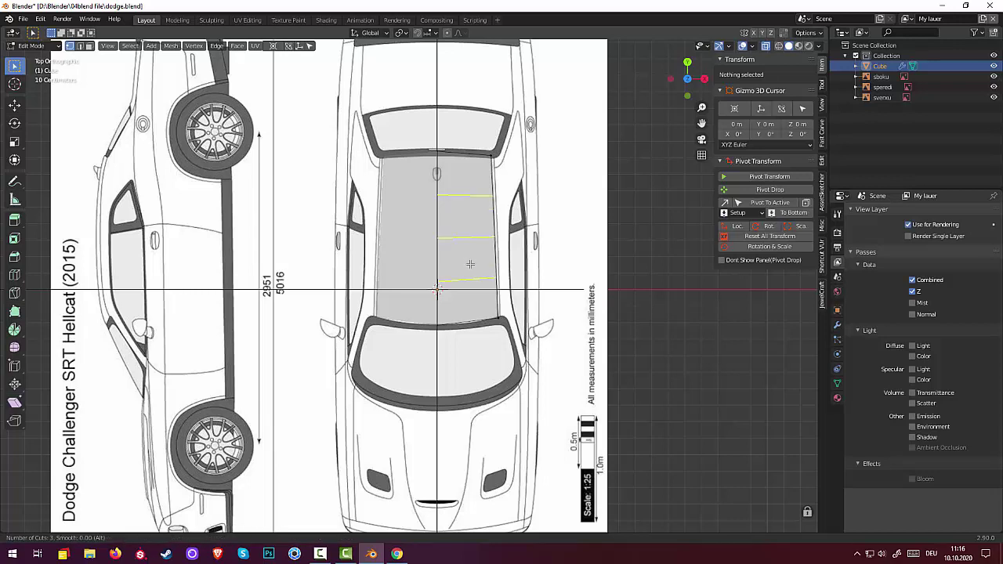
click(470, 264)
right_click(470, 264)
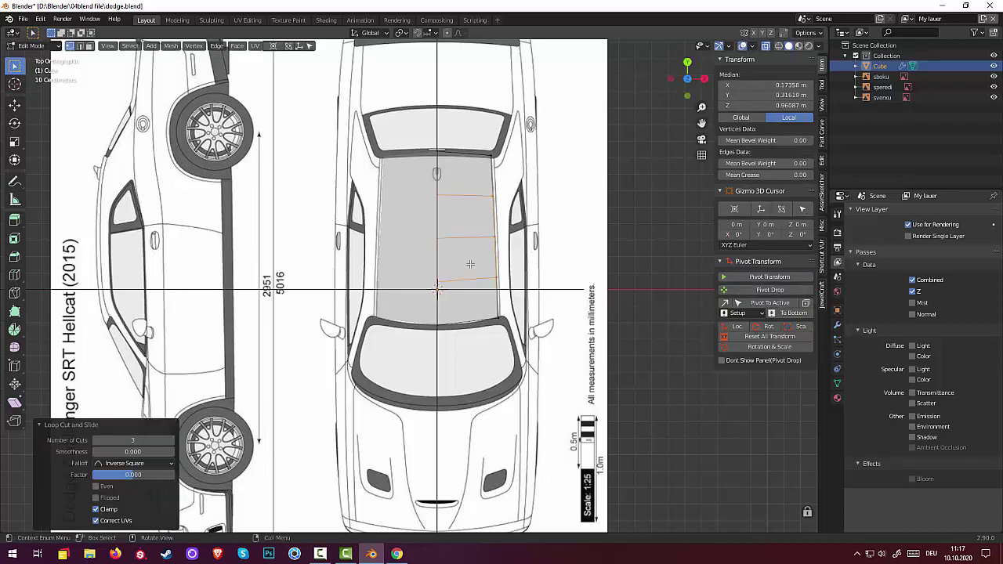
- Switch to Right Orthographic view and frame the side-view blueprint
middle_drag(633, 284, 512, 232)
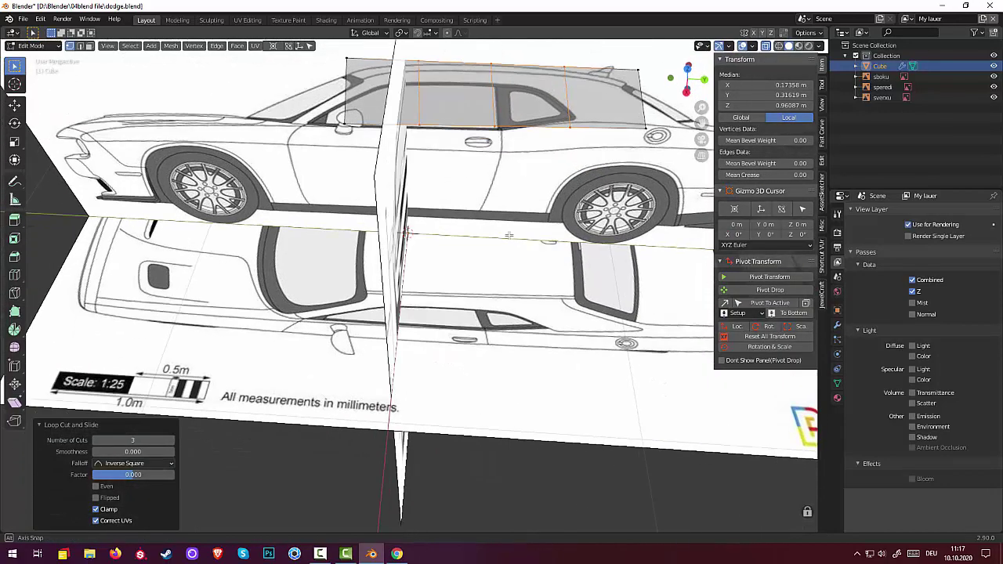
scroll(512, 232, down, 5)
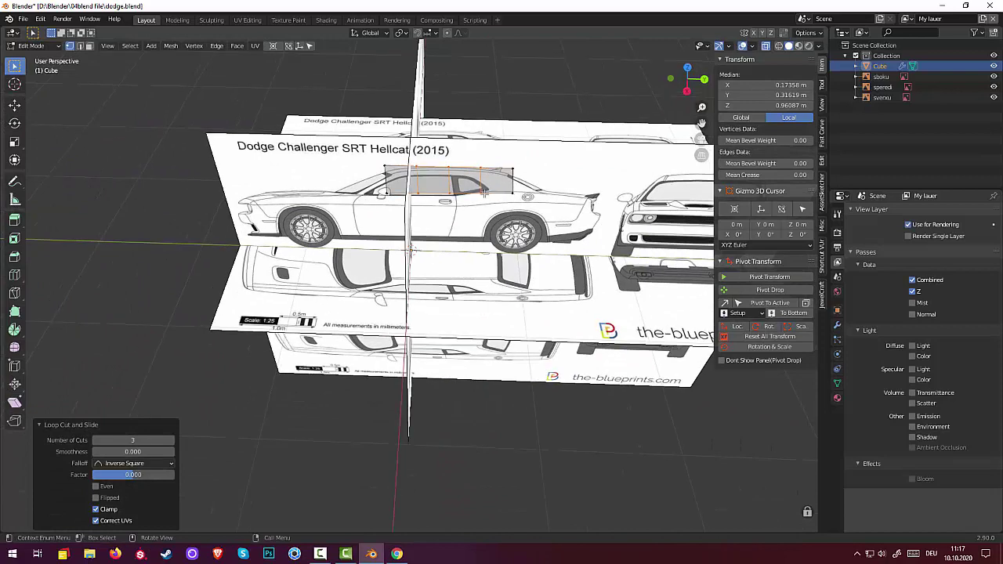
key(KP_1)
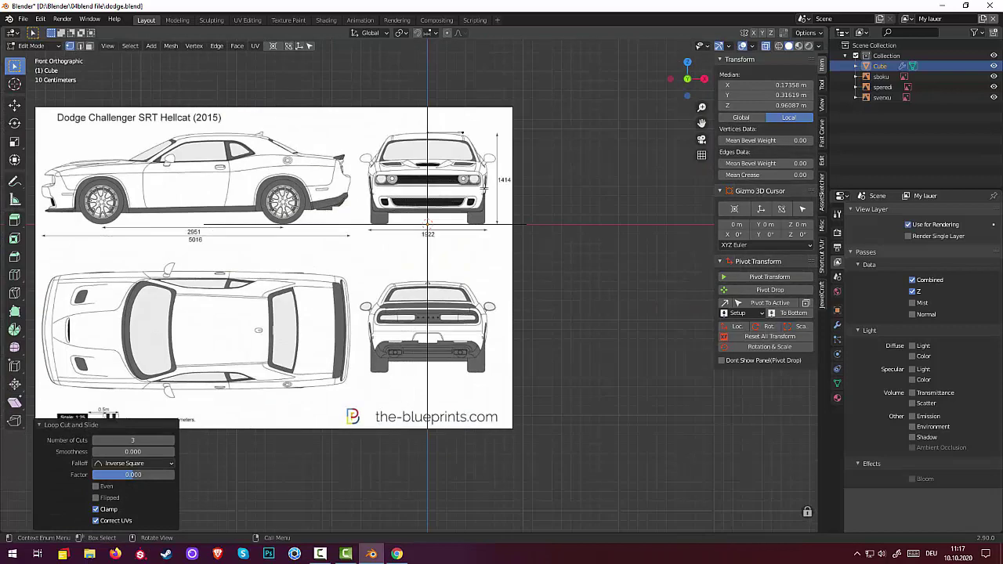
key(KP_3)
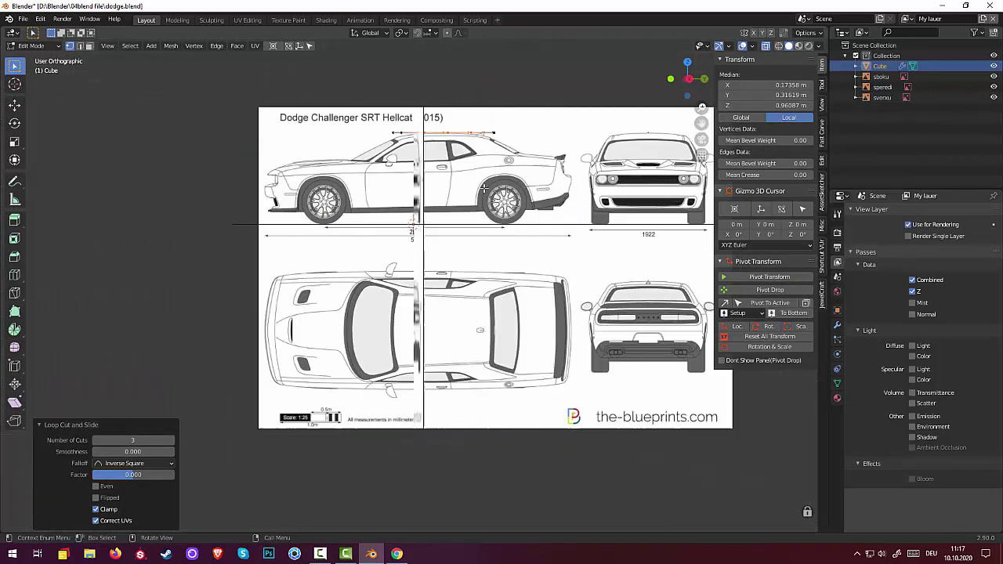
scroll(486, 81, up, 3)
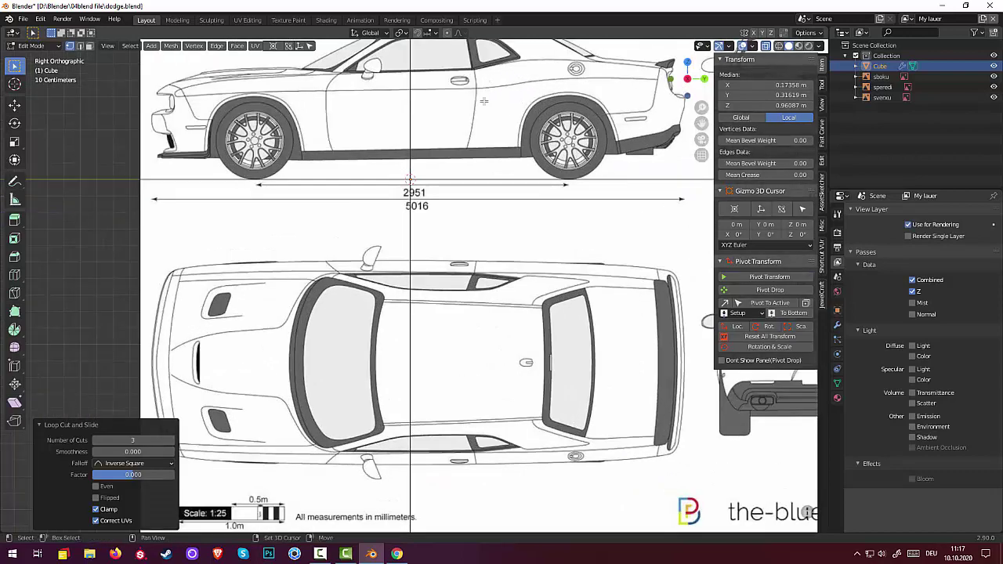
shift+middle_drag(486, 81, 450, 367)
- Move the front end of the roof panel vertically along Z
scroll(446, 366, up, 1)
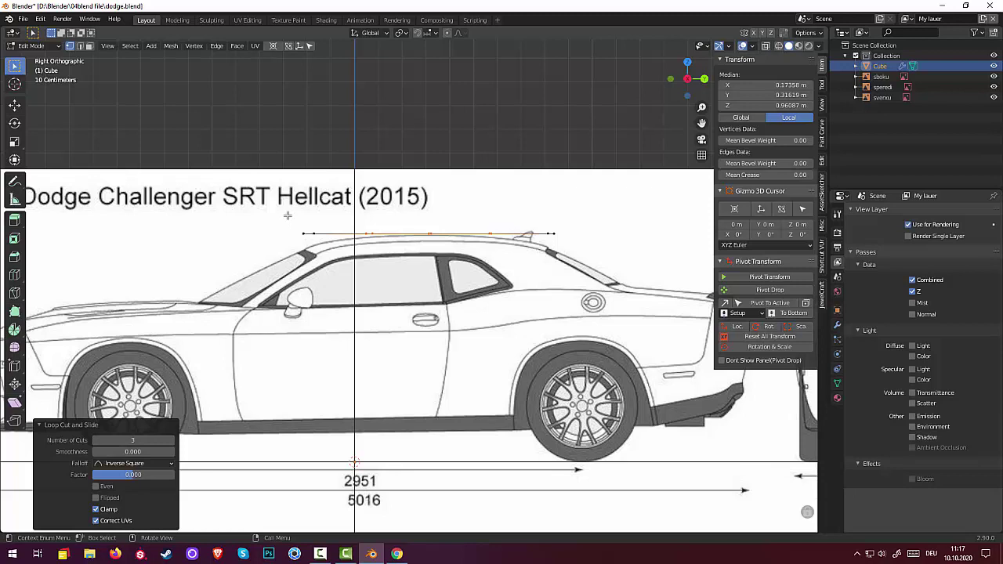
click(332, 262)
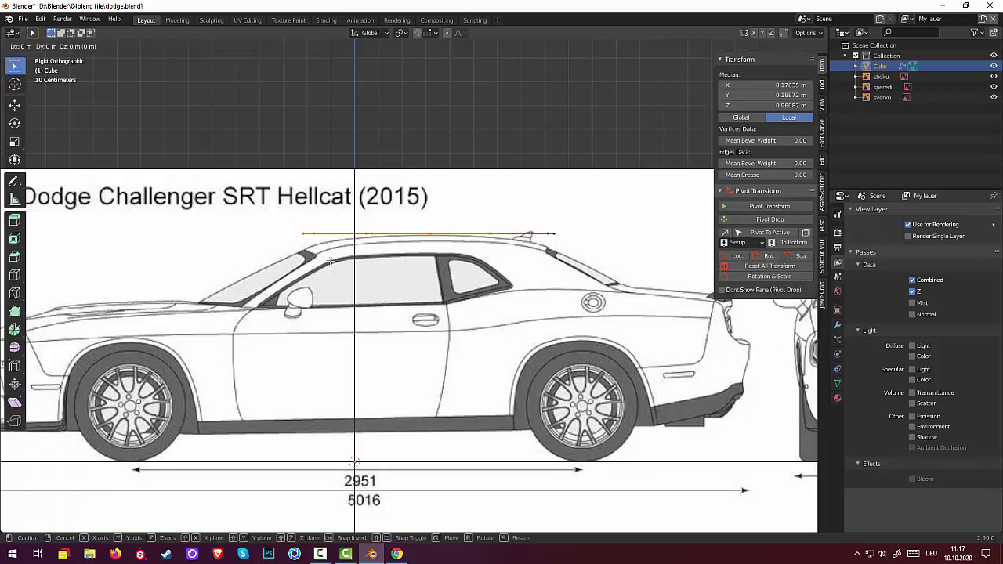
key(g)
key(z)
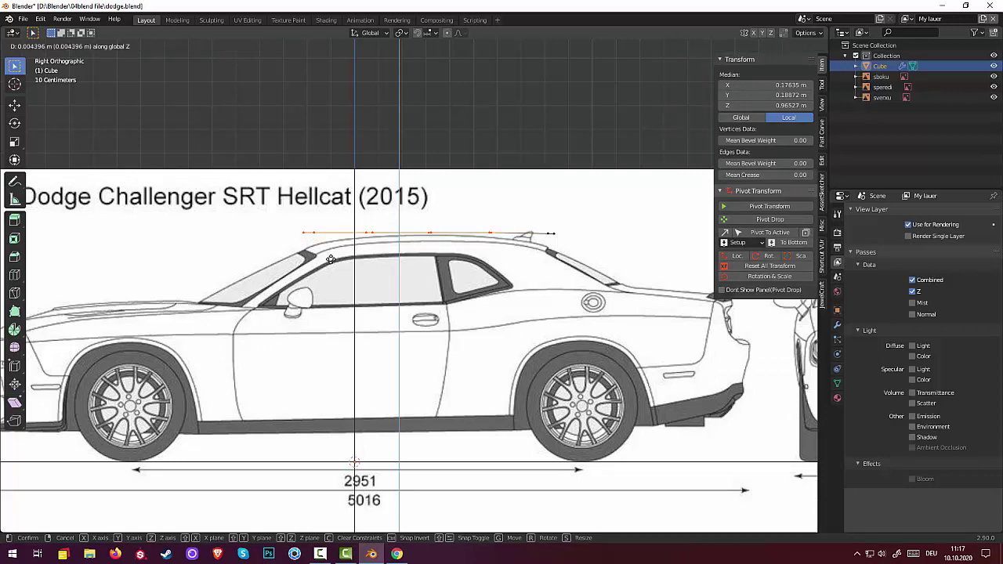
click(330, 261)
- Lower the front roof vertices 0.0506 m onto the windshield top, checking front and side views
click(282, 234)
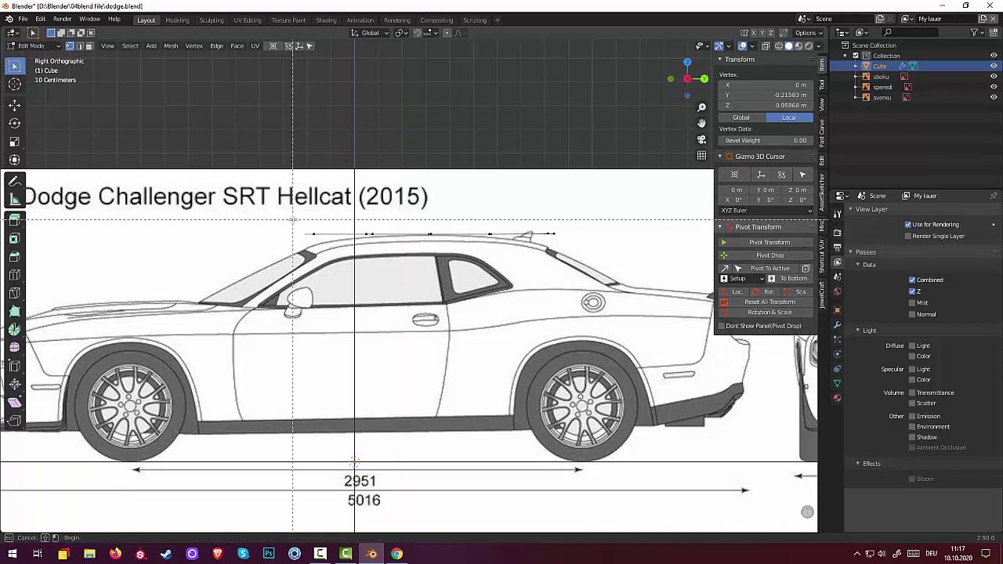
shift+click(311, 253)
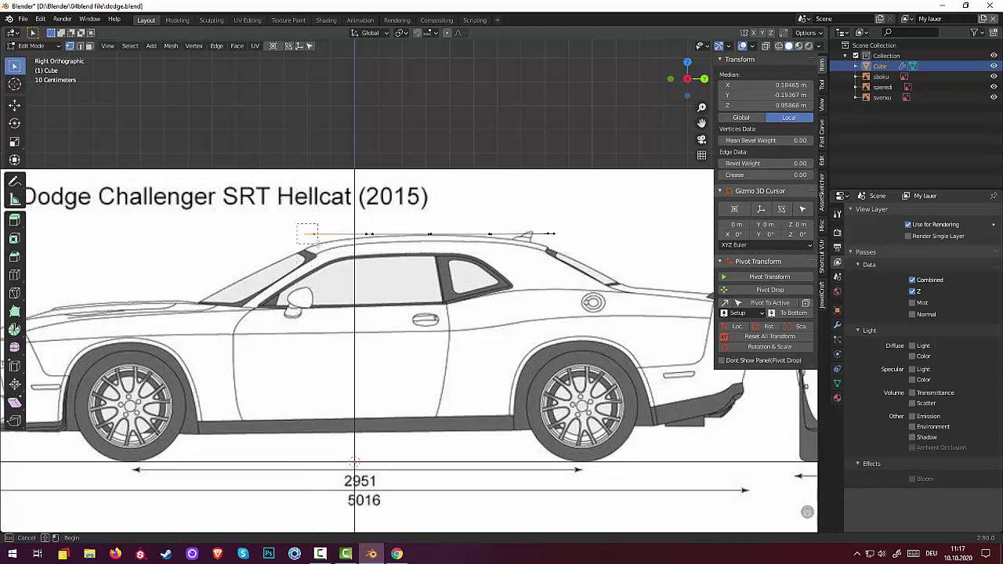
key(z)
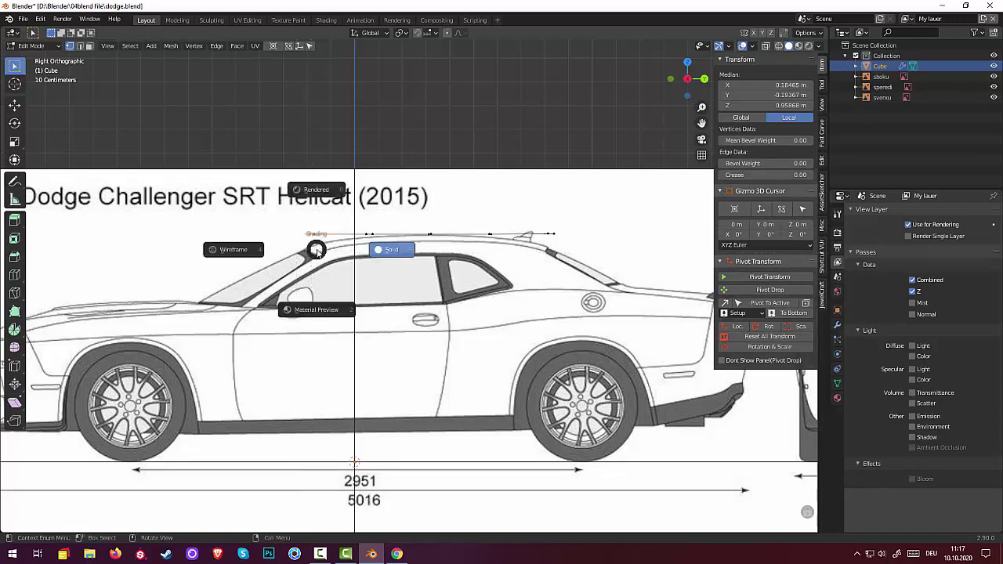
click(316, 250)
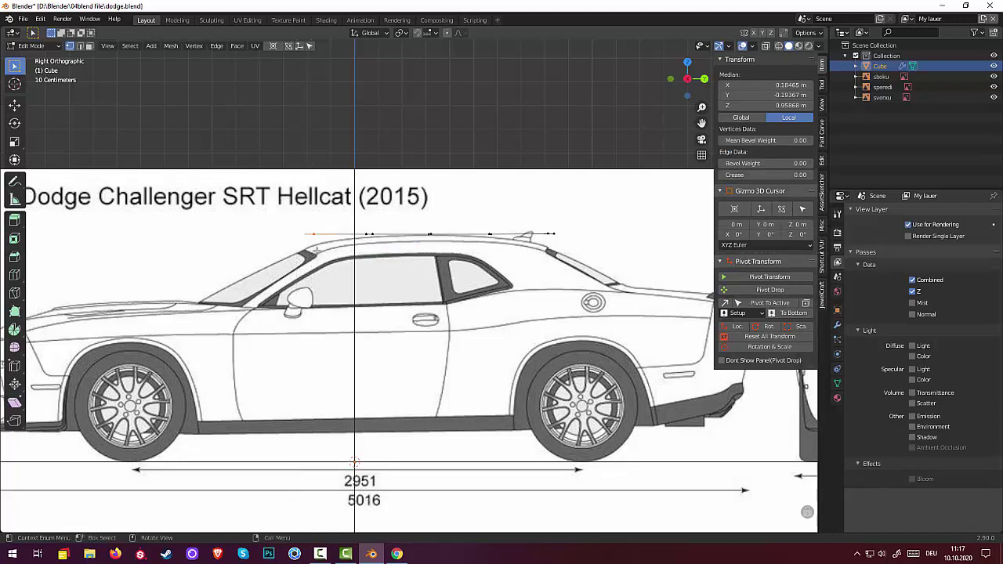
key(g)
key(z)
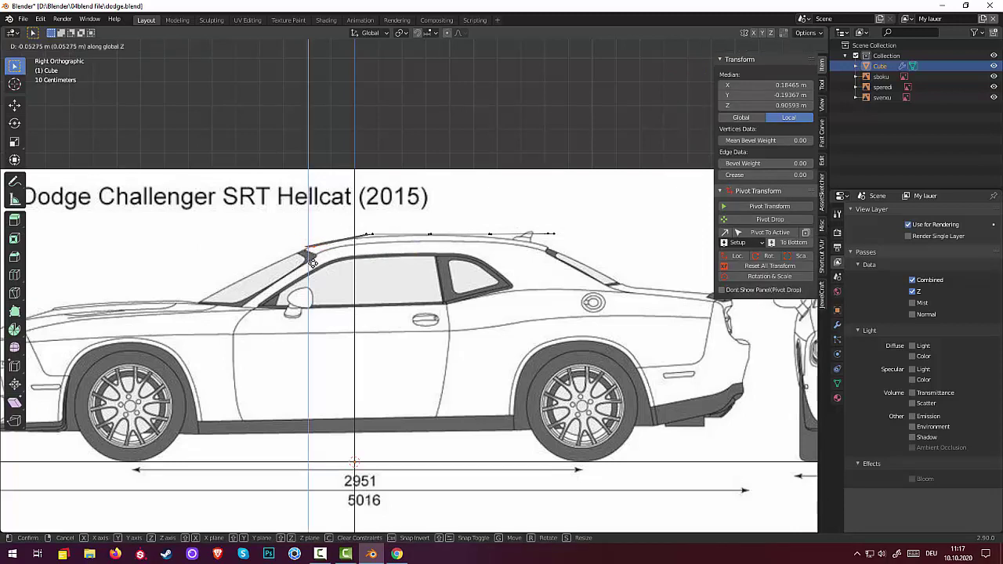
click(312, 261)
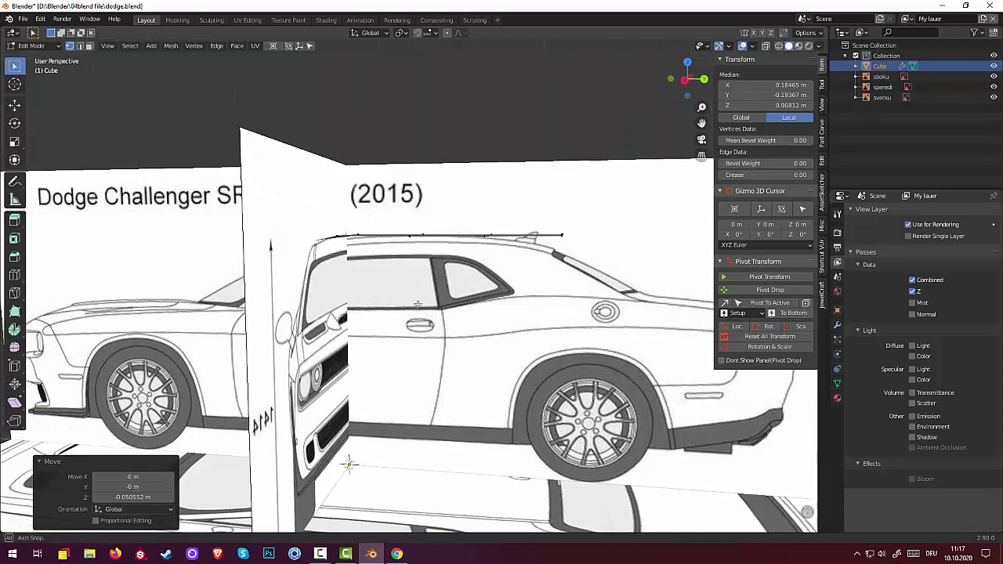
middle_drag(428, 300, 436, 304)
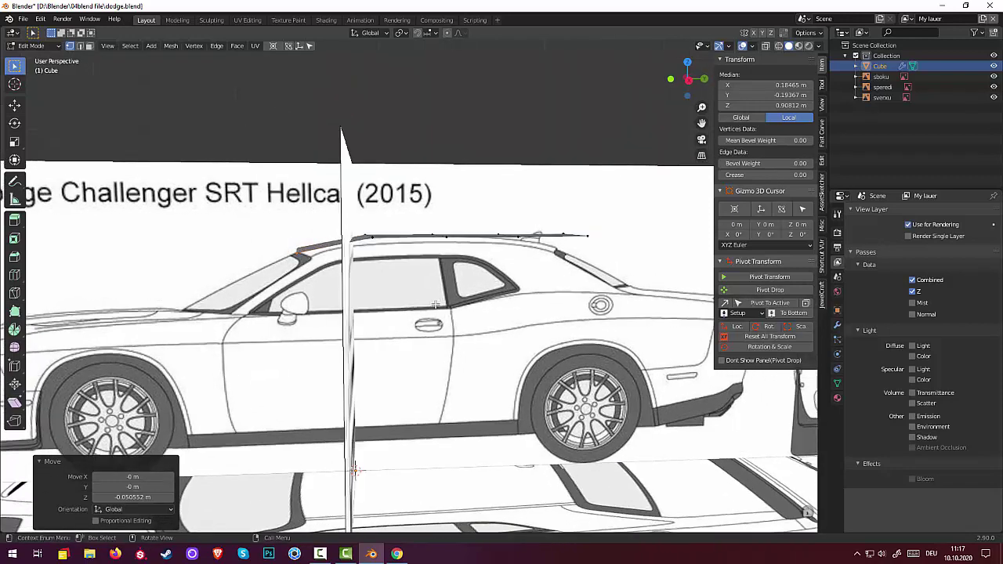
key(KP_1)
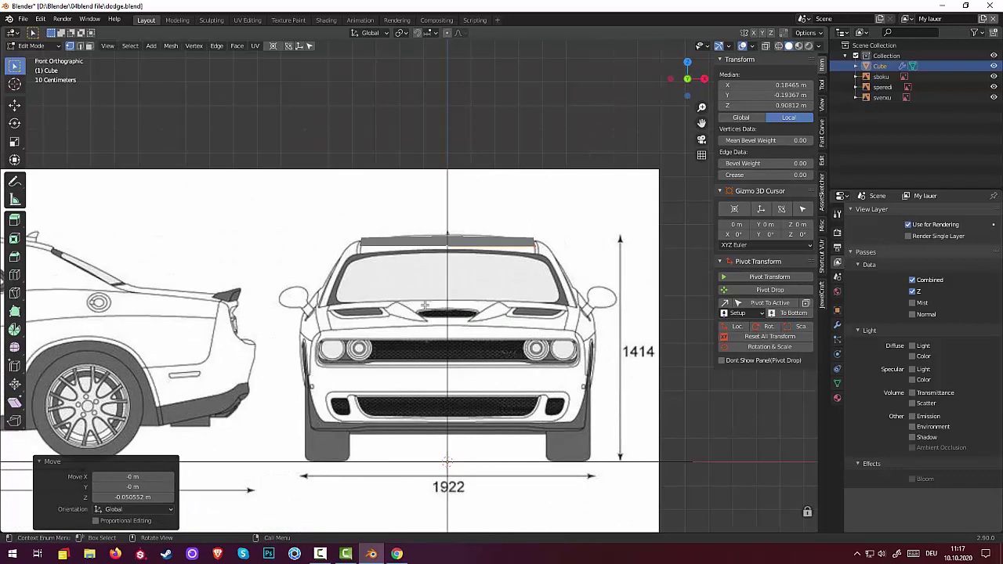
key(KP_3)
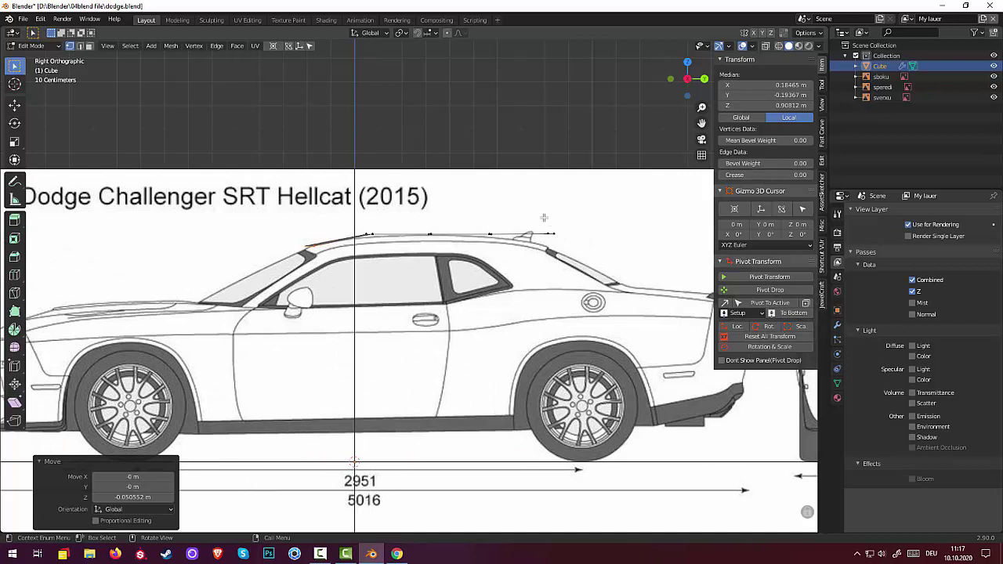
- Move the rear roof edge and windshield-top vertex onto the side roofline
click(575, 251)
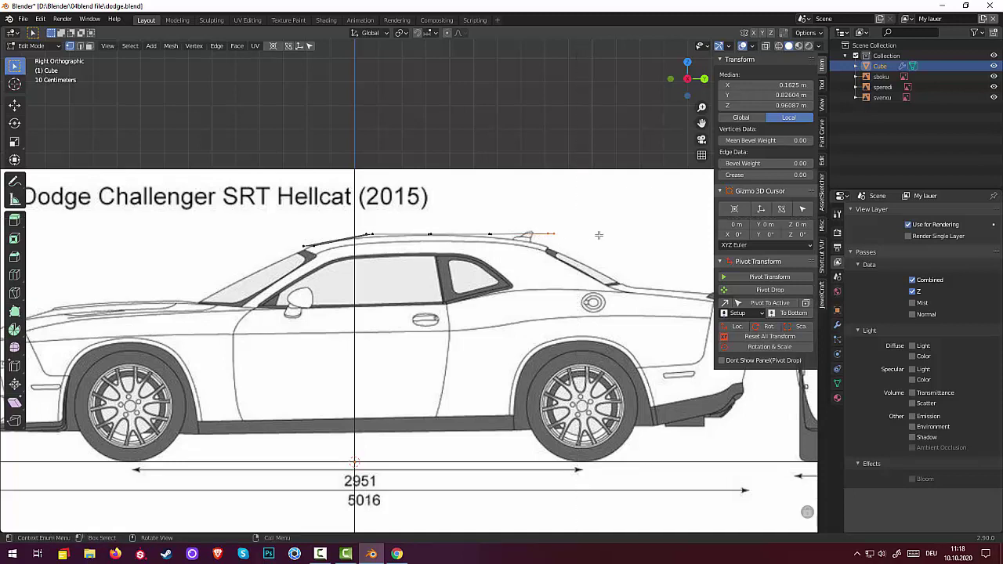
key(g)
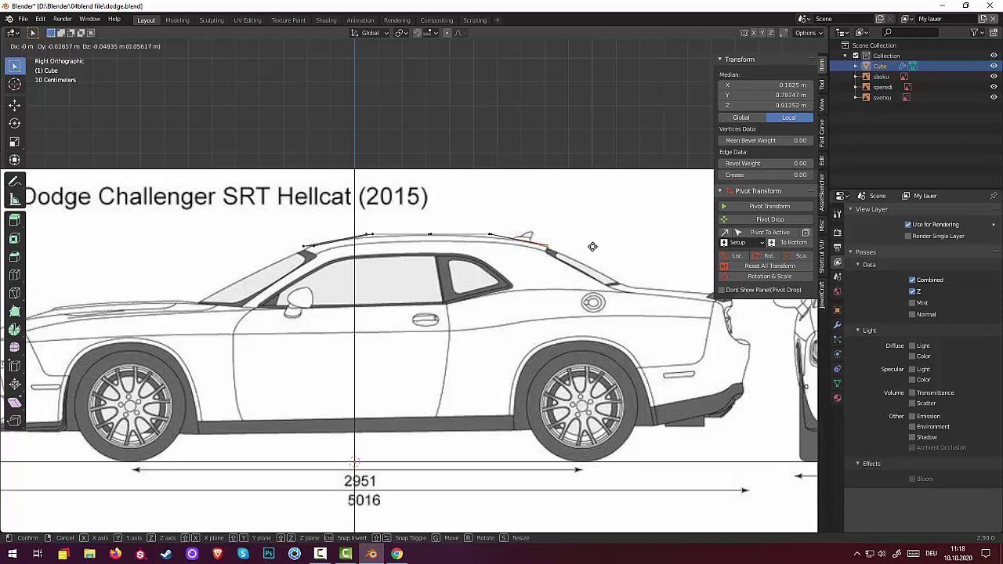
click(593, 247)
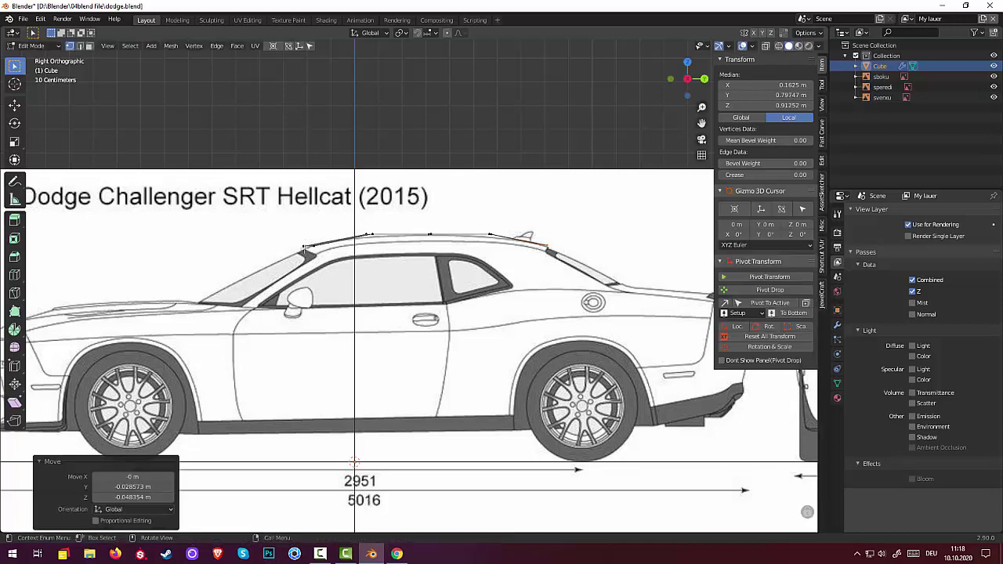
click(306, 250)
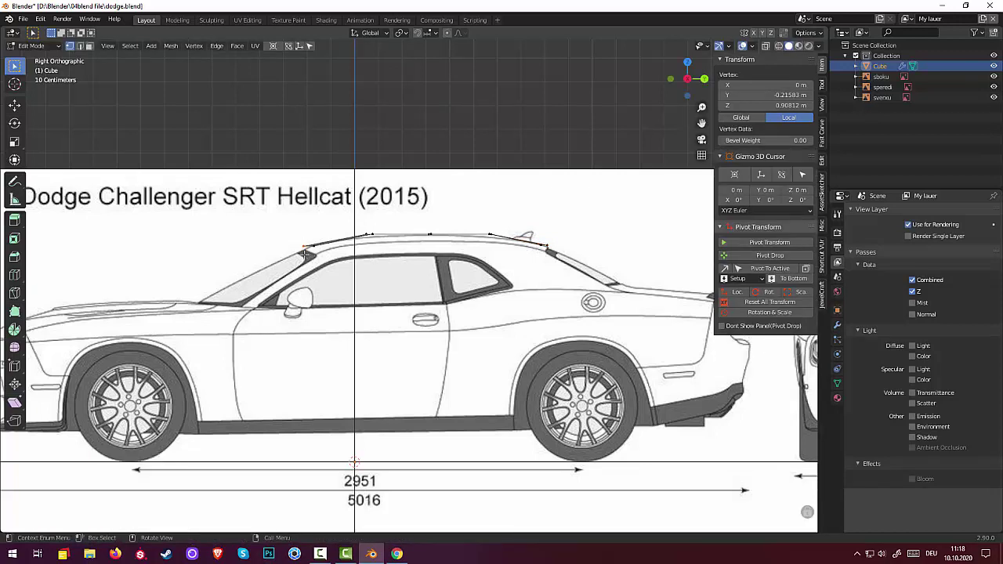
key(g)
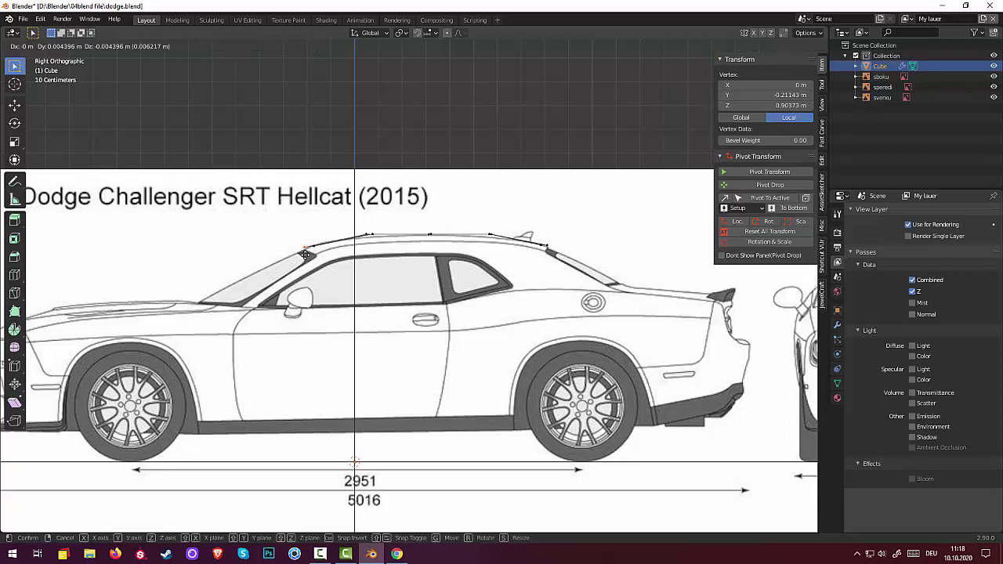
click(306, 254)
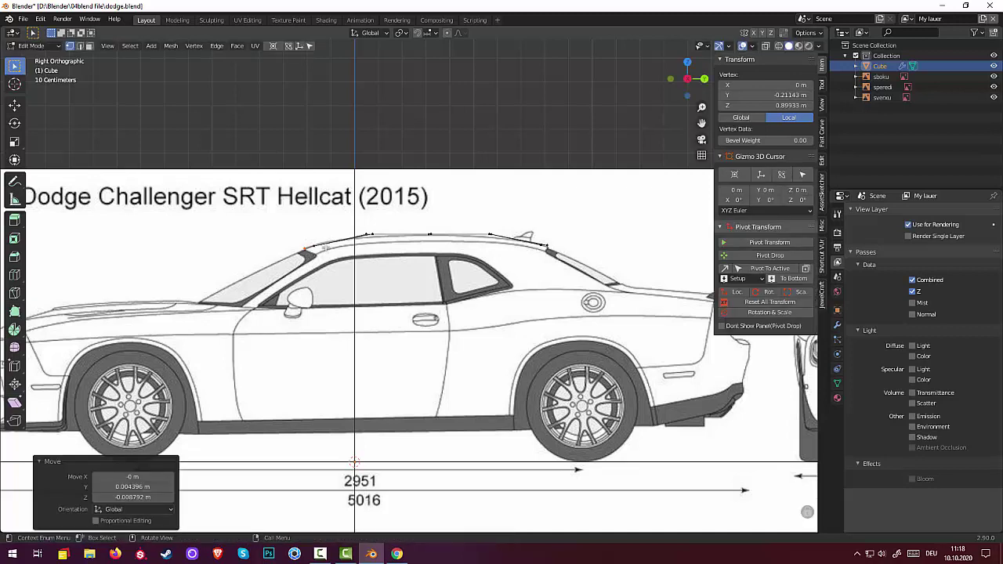
- Lower the middle and rear roof vertices onto the roof curve and orbit to check
shift+click(366, 234)
key(g)
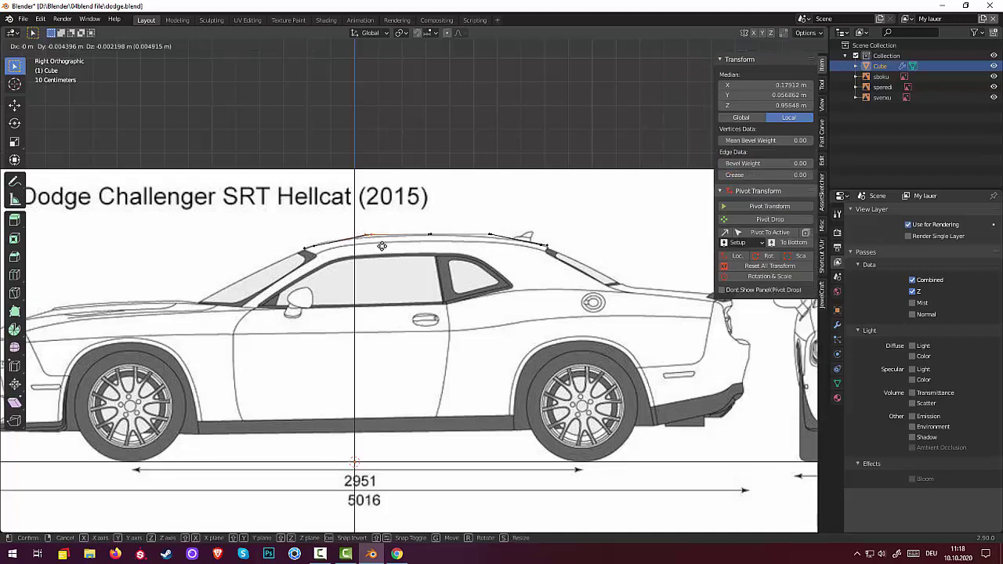
click(382, 247)
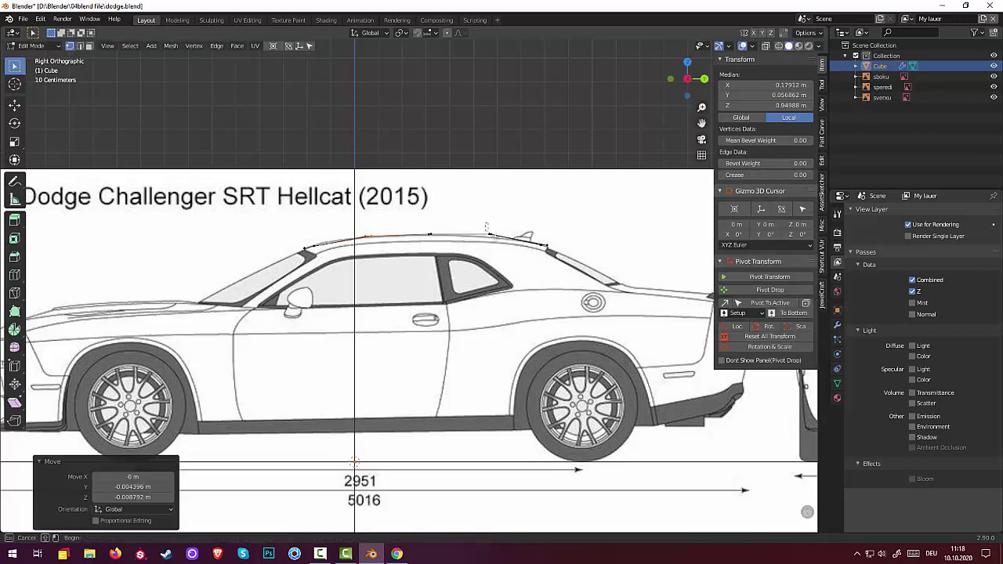
click(489, 233)
key(g)
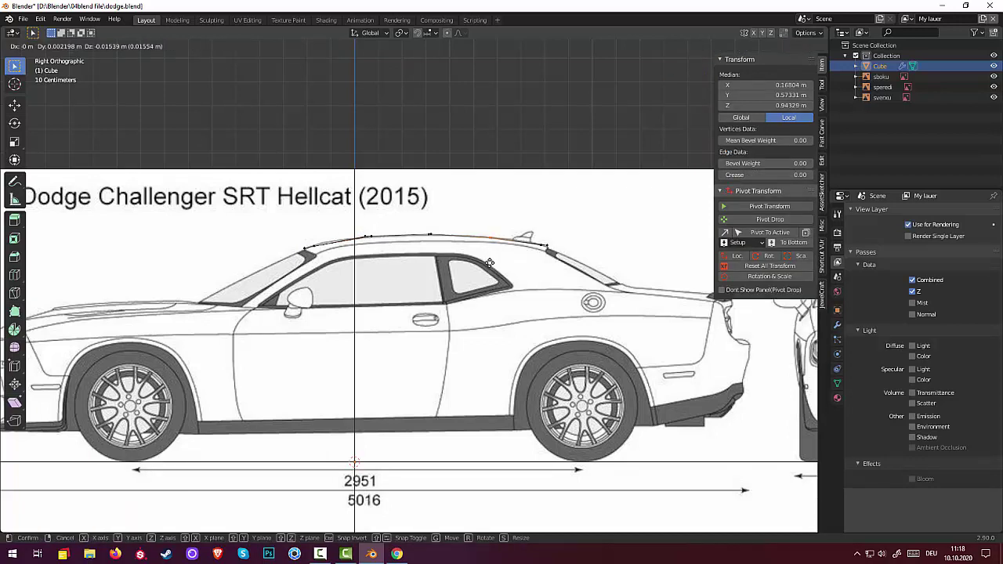
click(489, 261)
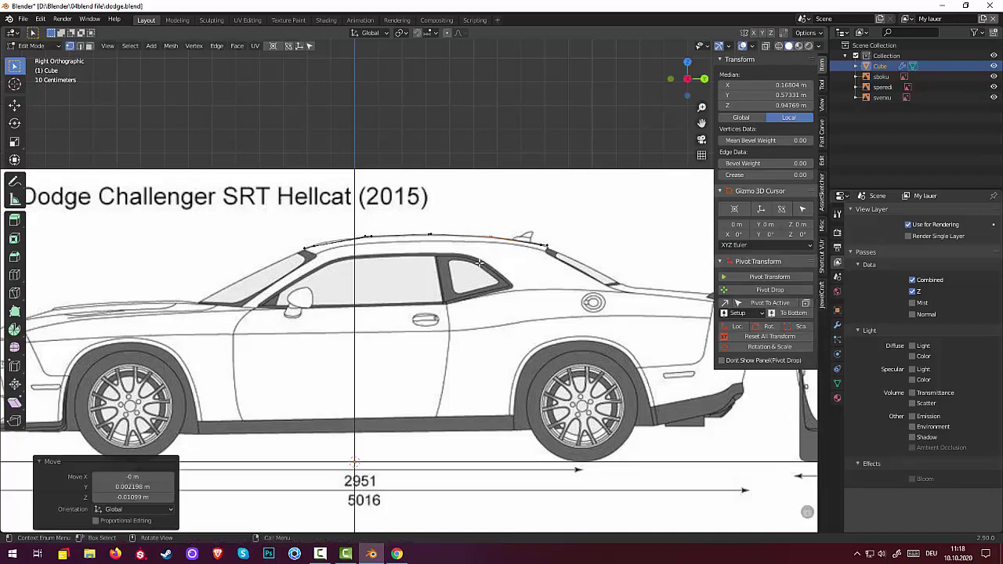
mouse_move(404, 281)
middle_down()
mouse_move(405, 303)
mouse_move(403, 284)
mouse_move(327, 244)
mouse_move(332, 263)
mouse_move(603, 402)
middle_up()
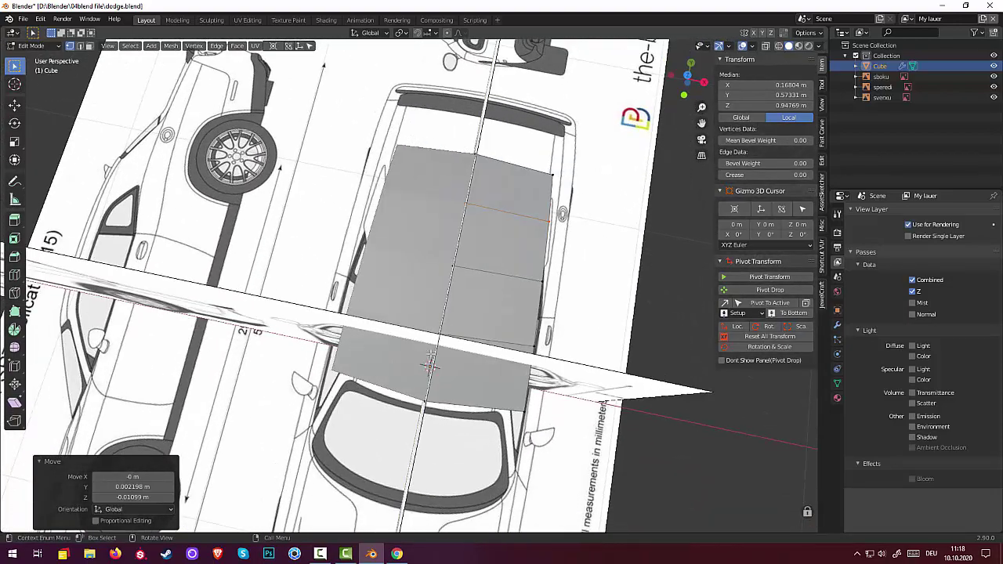
- In top view, shift the centreline vertex 0.030771 m along Y onto the roof outline
key(KP_7)
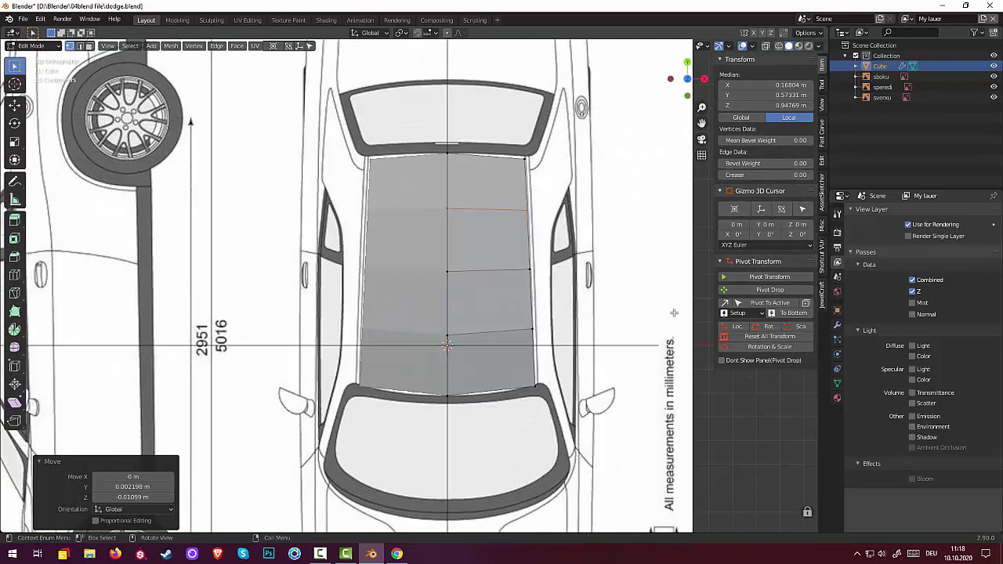
click(533, 360)
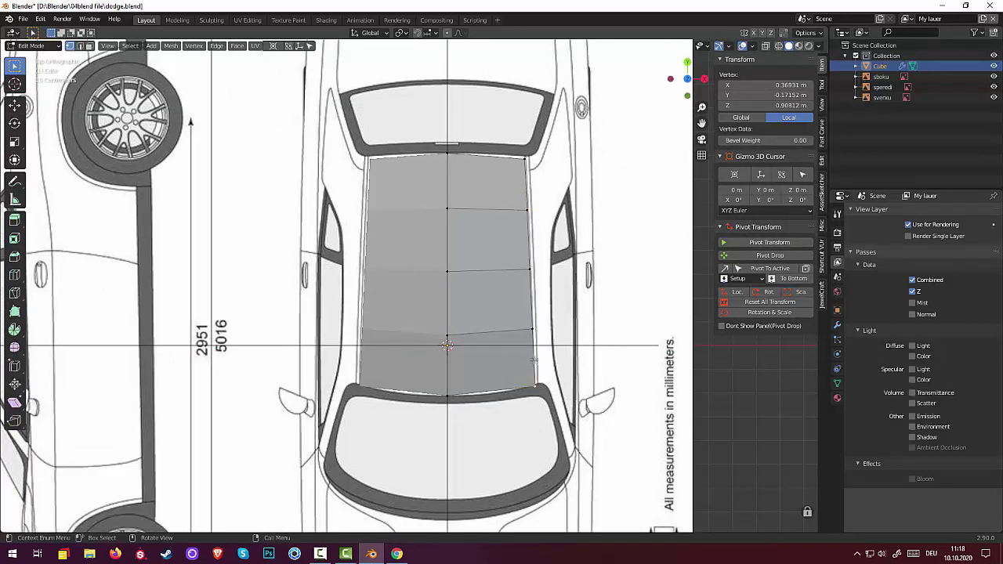
click(447, 338)
key(g)
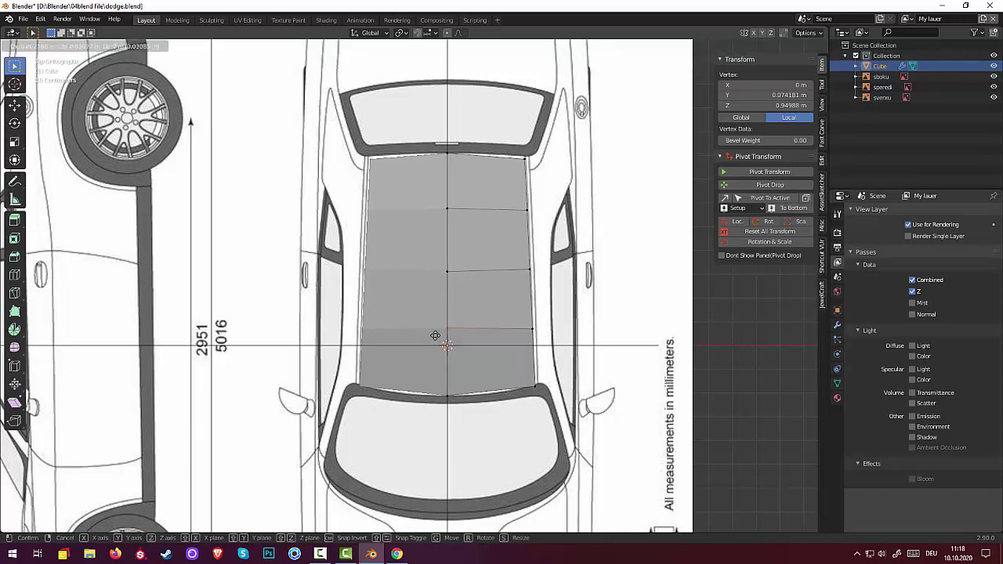
click(435, 335)
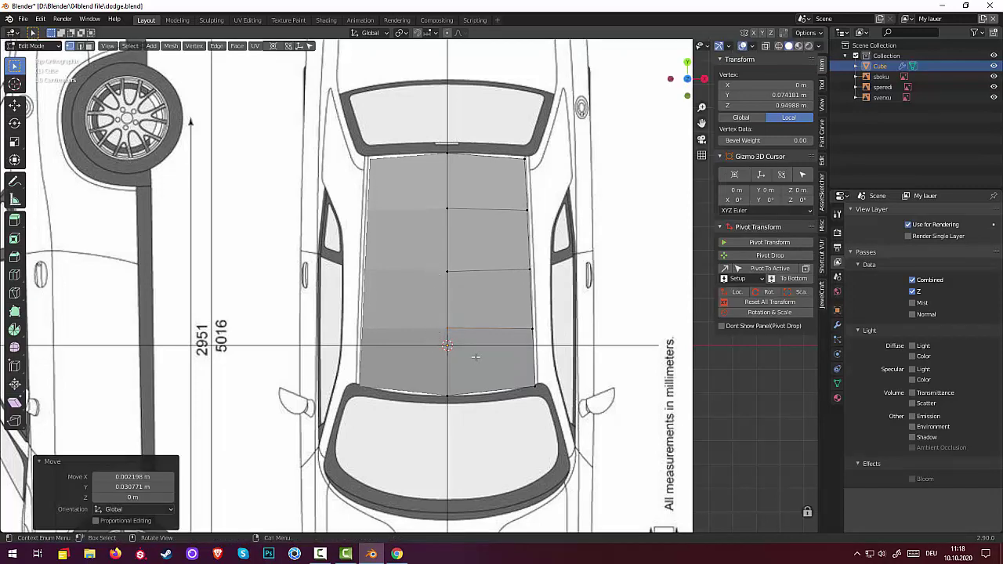
click(537, 366)
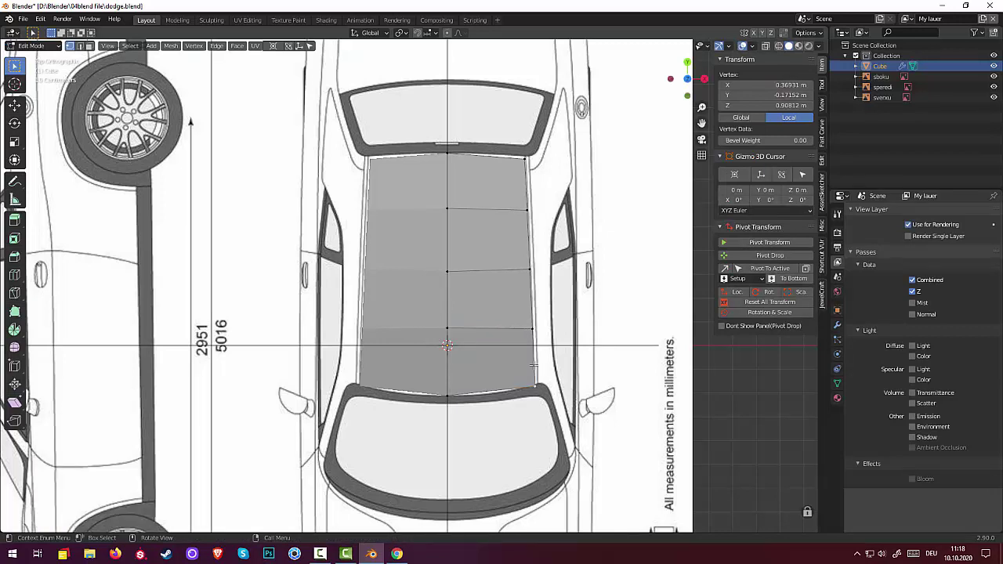
- Add two centred crosswise edge loops, one across the rear face and one through the roof's front section
key(ctrl+r)
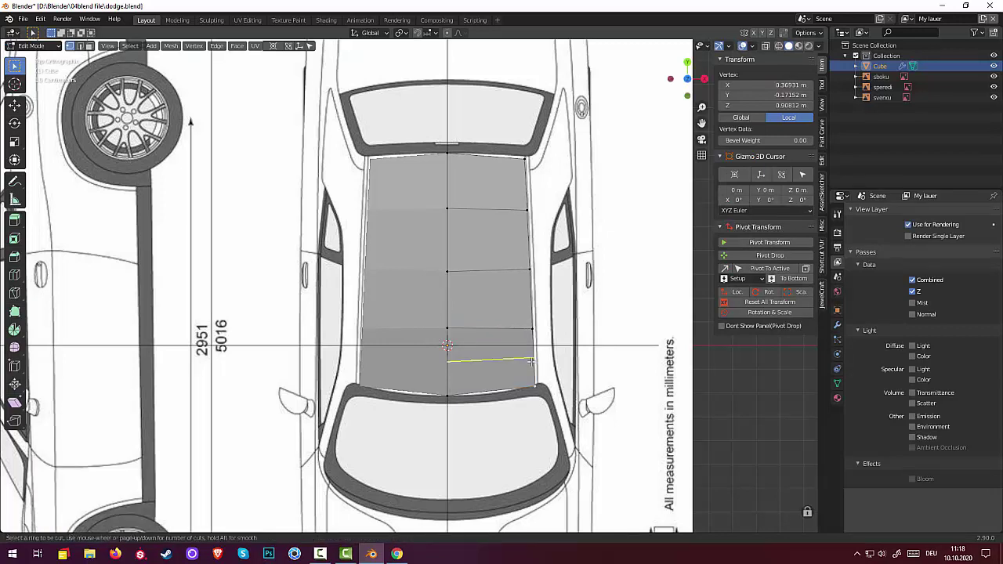
click(531, 362)
right_click(530, 362)
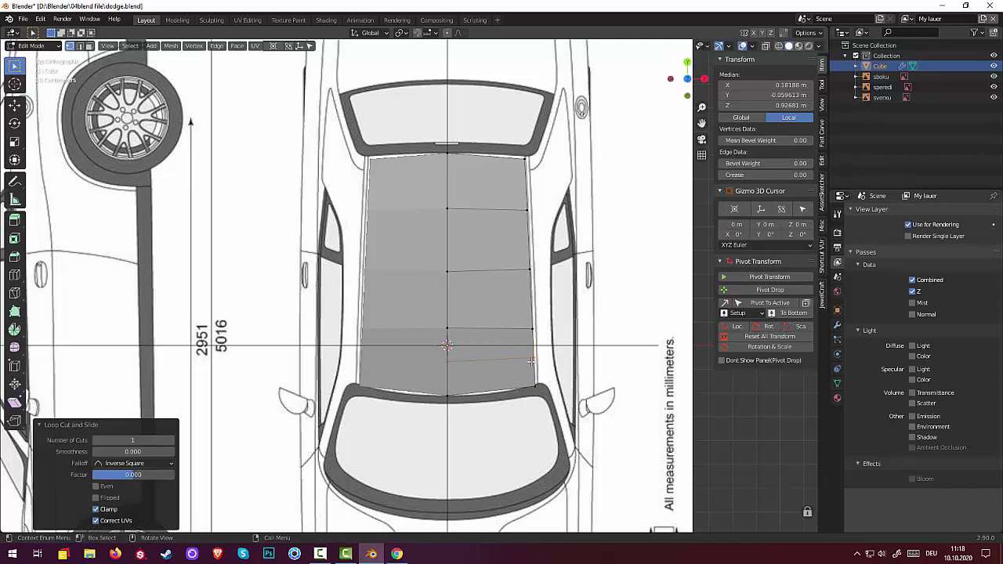
click(528, 193)
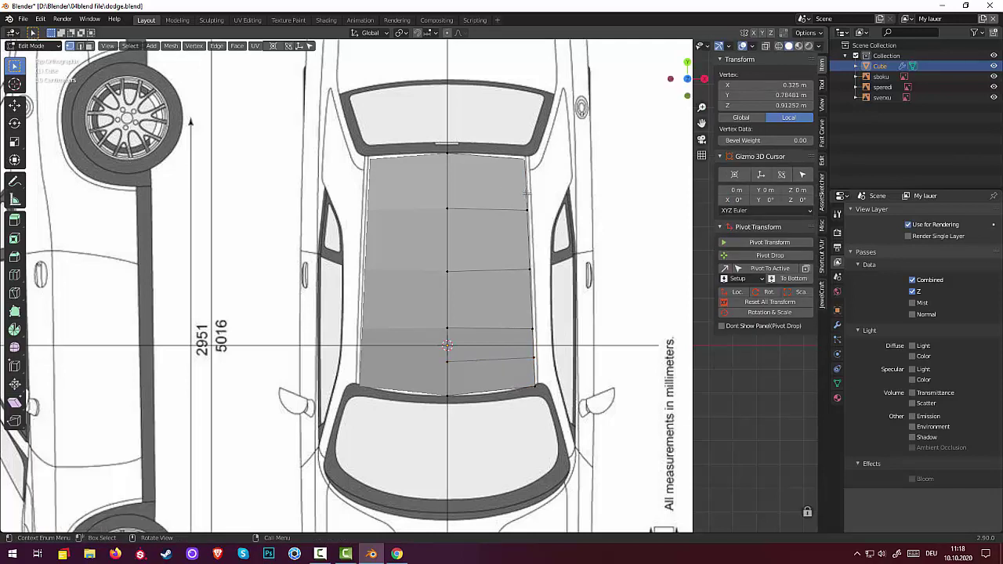
key(ctrl+r)
click(523, 190)
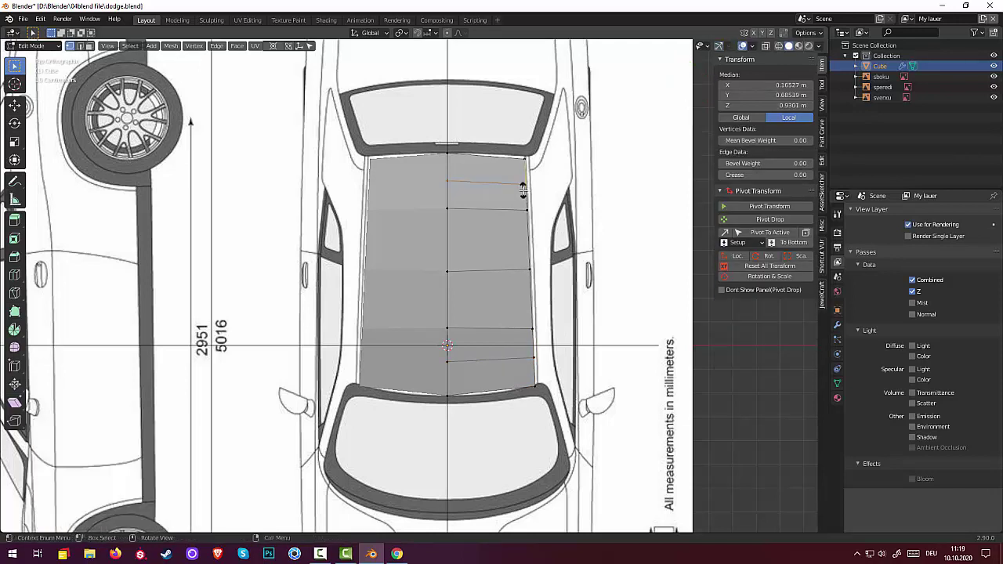
click(522, 190)
- In the Right Orthographic view, knife a new vertex into the rear roof edge
mouse_move(523, 190)
middle_down()
mouse_move(478, 191)
mouse_move(468, 174)
middle_up()
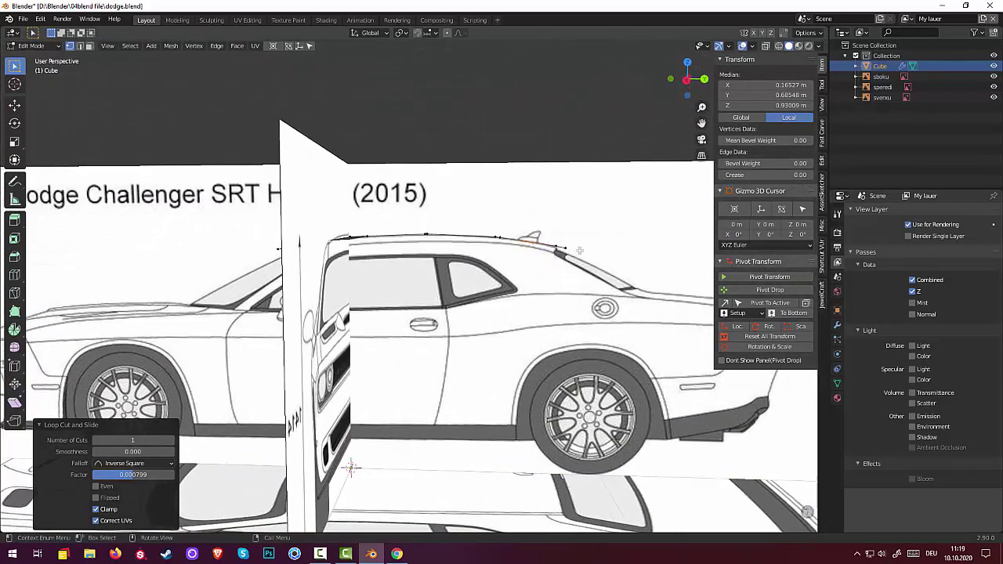
click(551, 262)
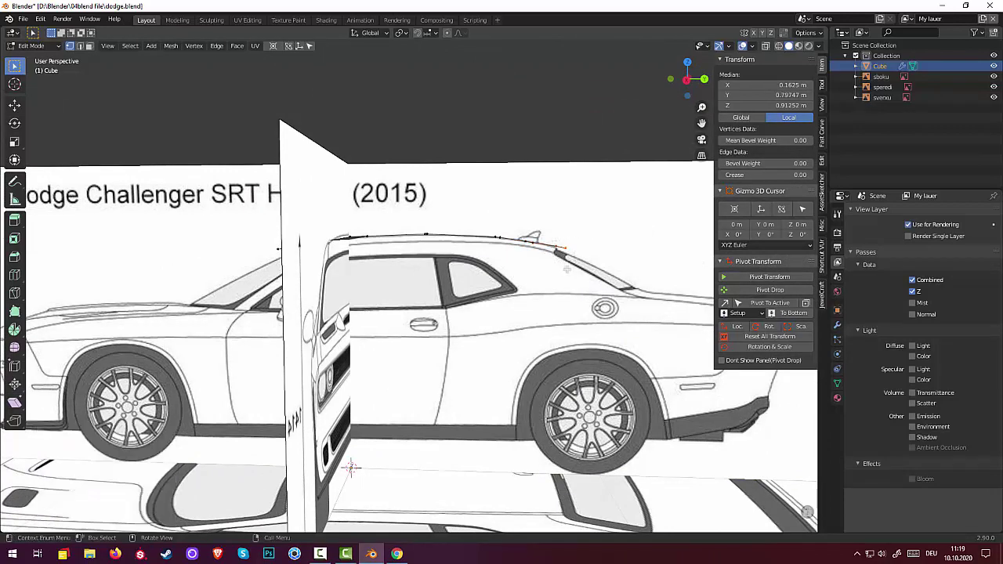
key(KP_3)
scroll(581, 262, up, 1)
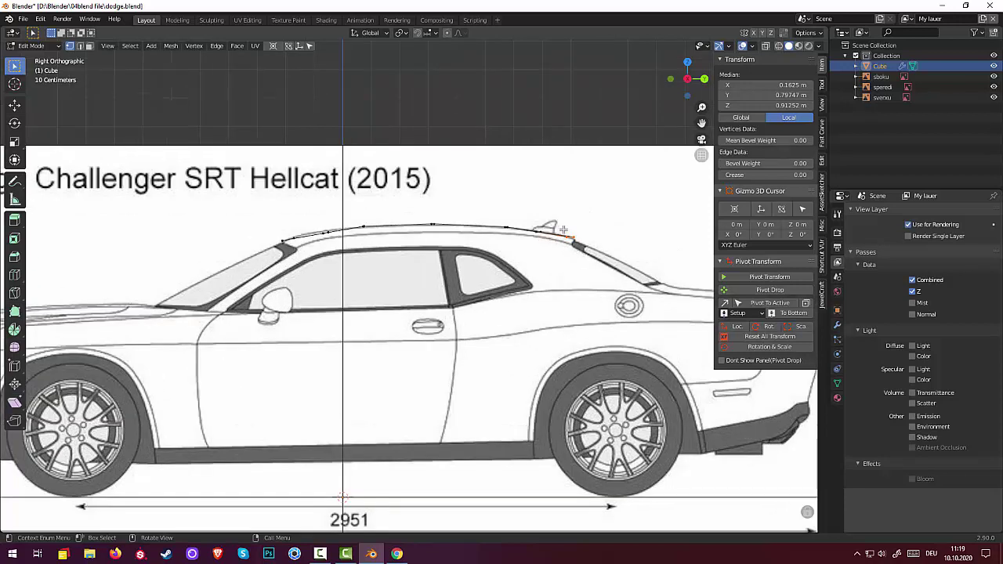
key(k)
key(Return)
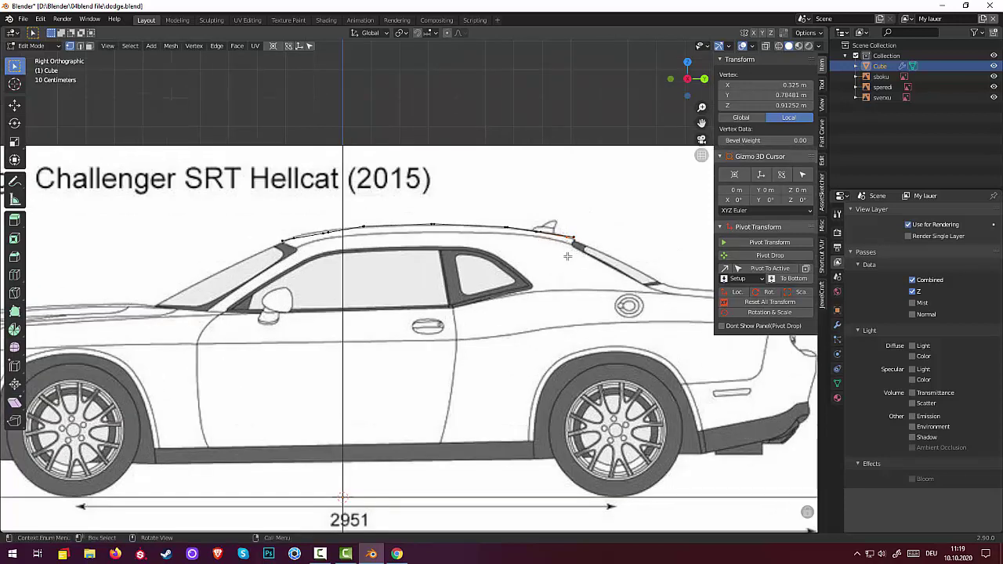
- Move the new vertex and rear roof vertices onto the side-view roofline, lowering the rear corner slightly
key(g)
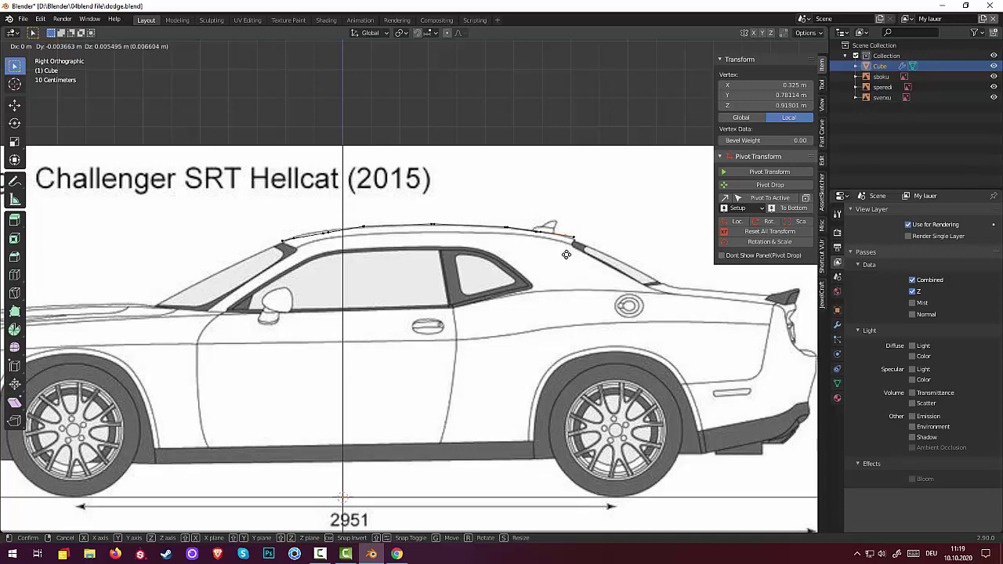
click(566, 255)
shift+click(548, 251)
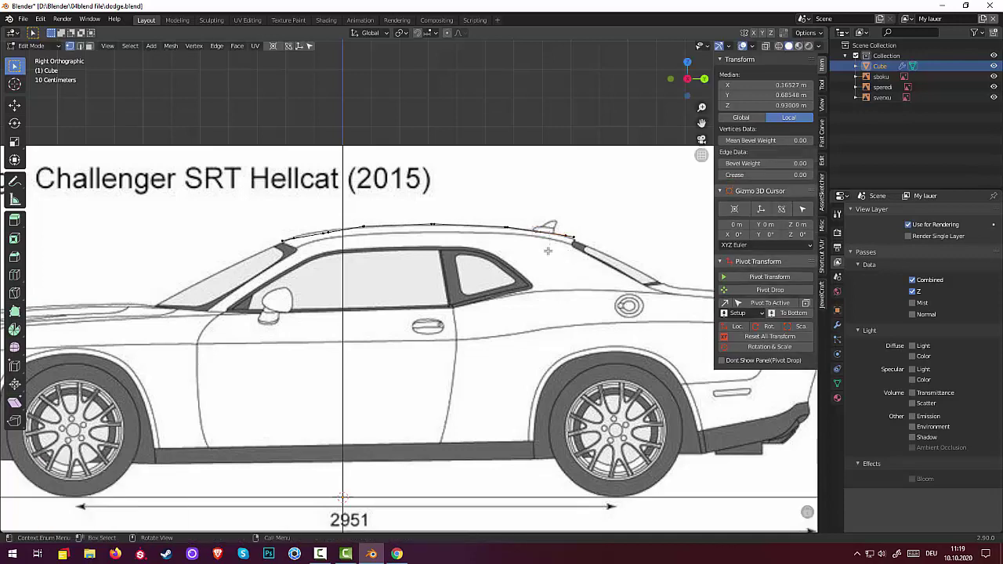
key(g)
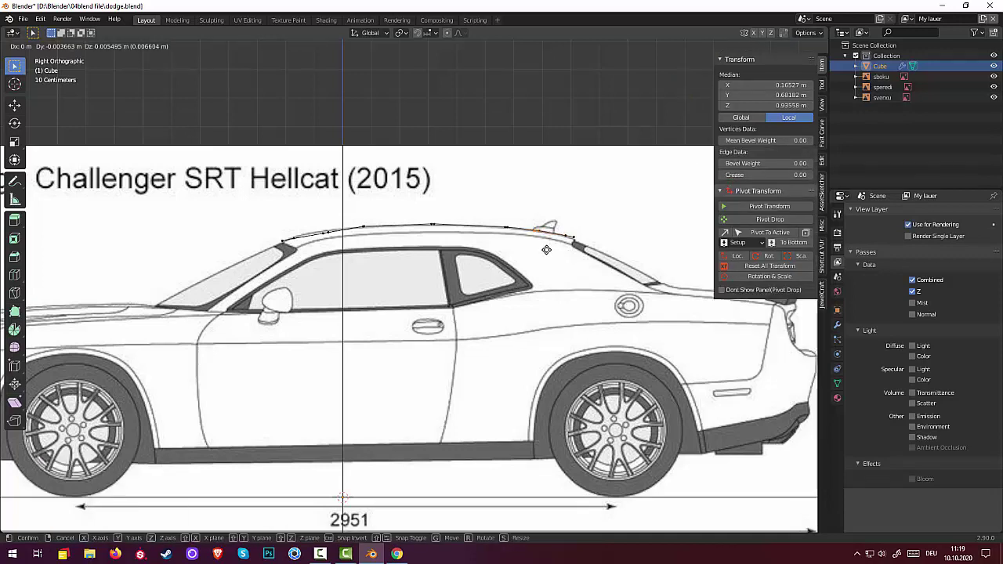
click(546, 250)
click(579, 247)
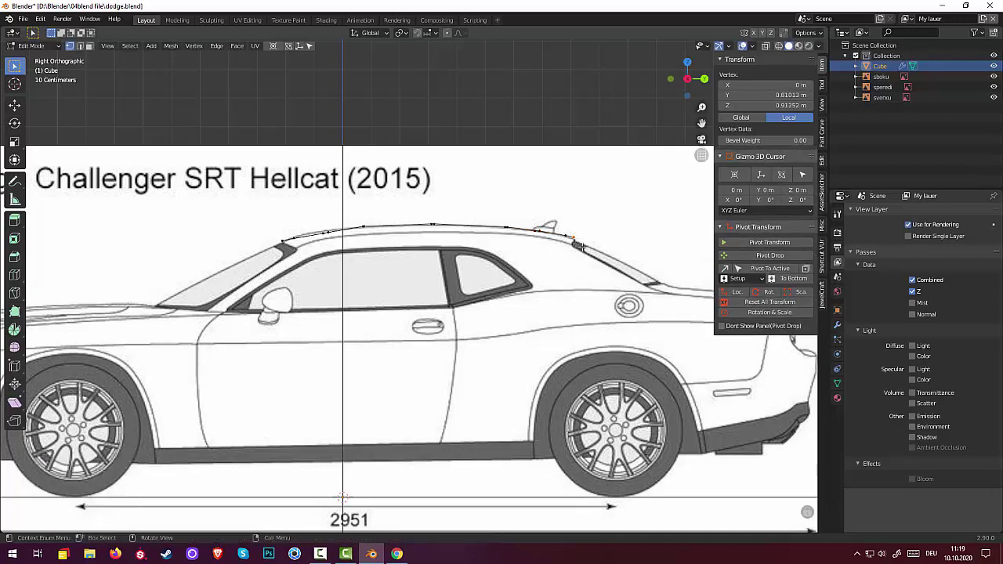
key(g)
click(569, 250)
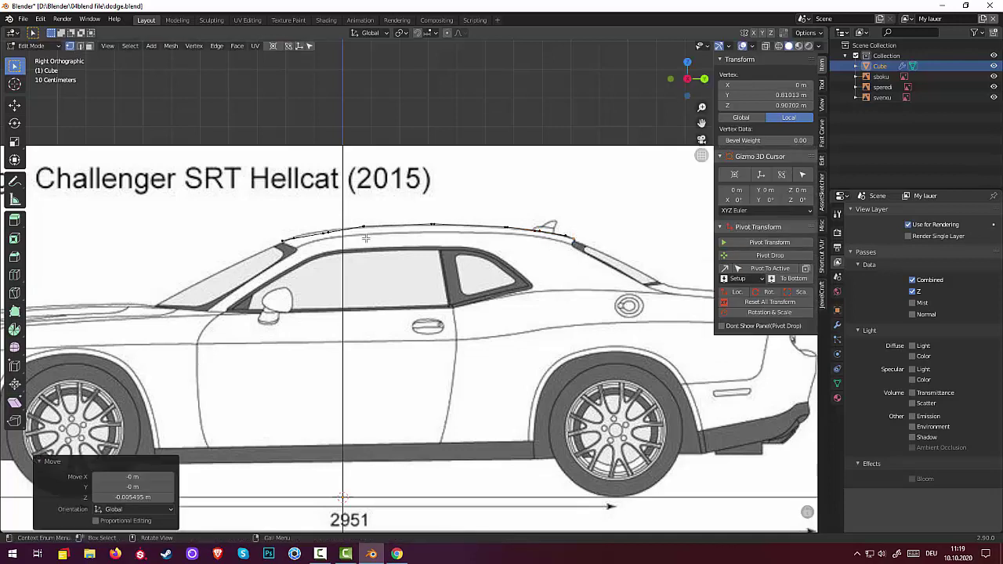
- Fit the roof edge above the side window and the windscreen-top vertex onto the roofline outline
click(342, 255)
key(g)
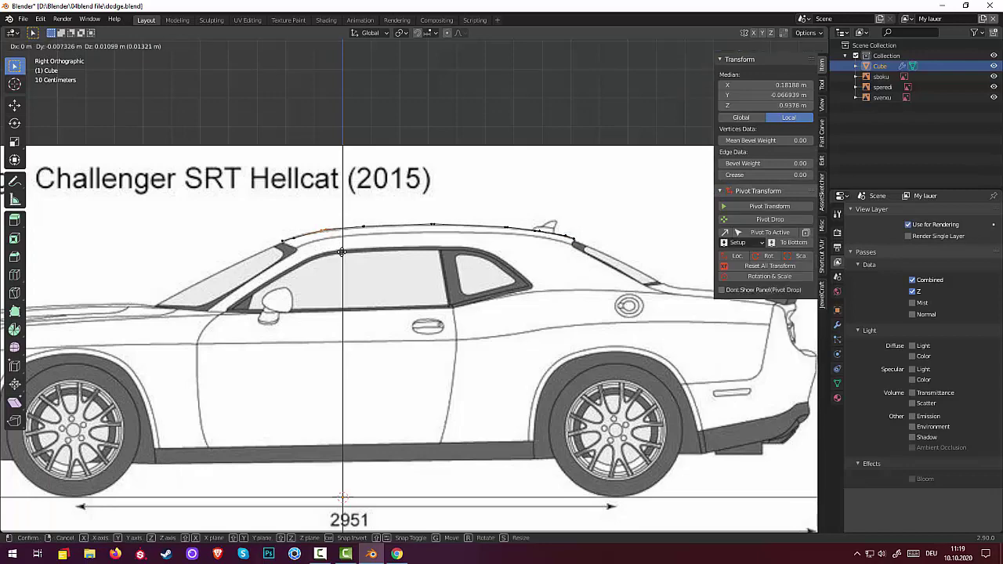
click(342, 252)
click(281, 240)
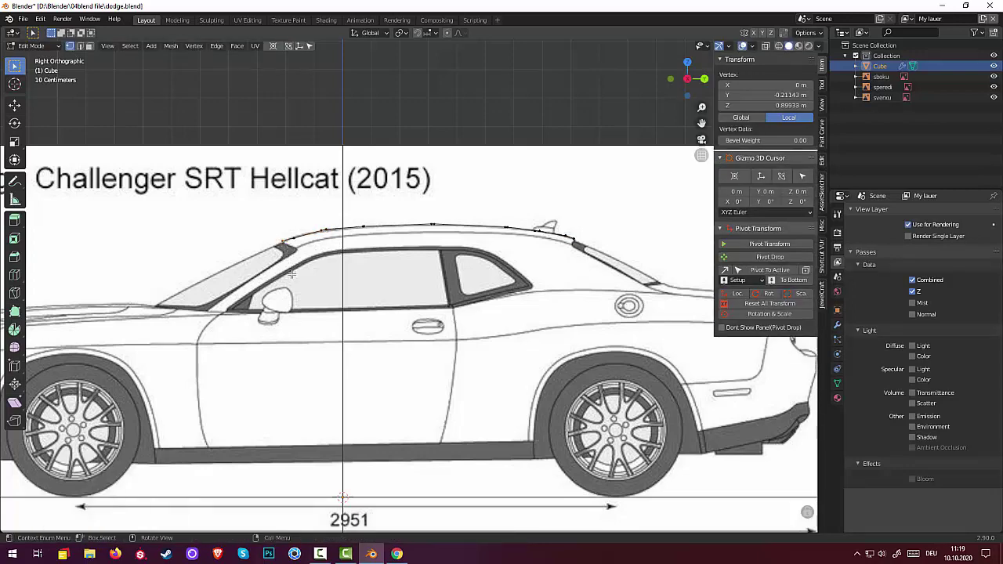
key(g)
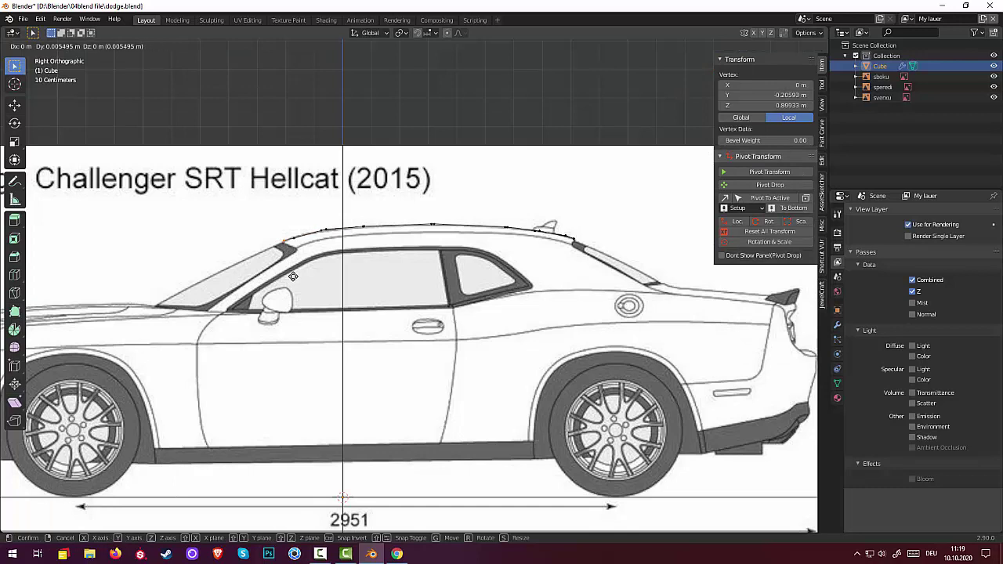
click(293, 276)
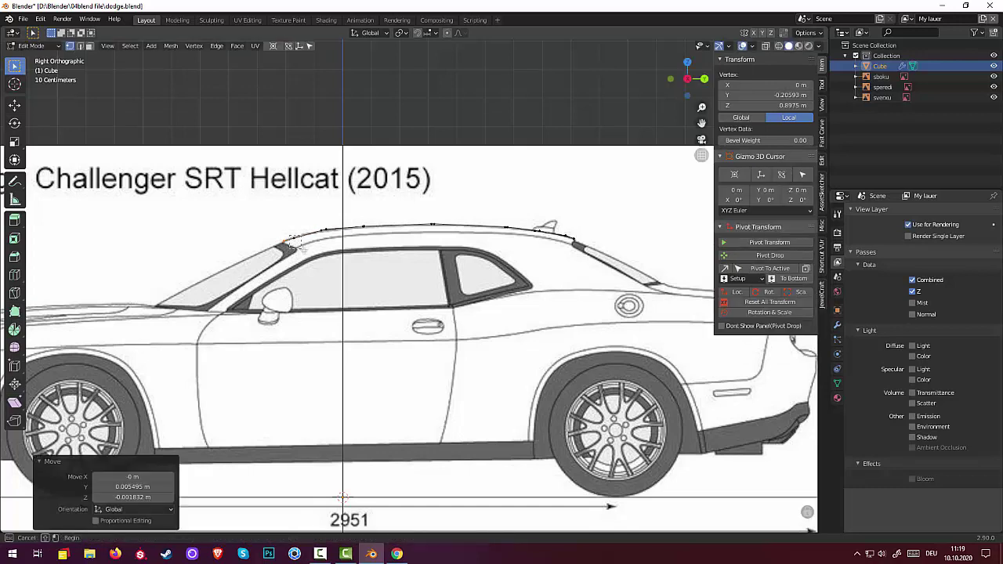
drag(292, 242, 294, 239)
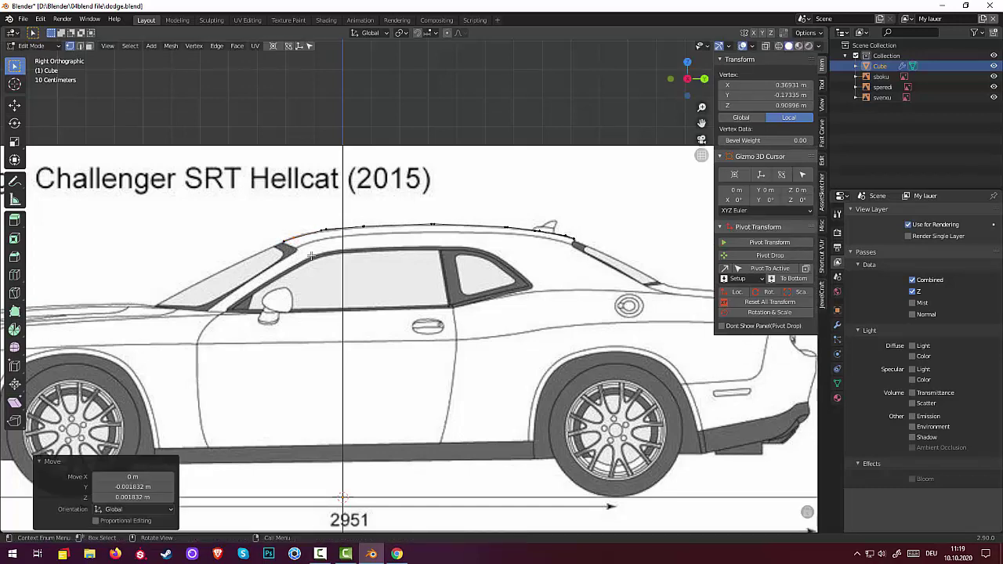
- Refine the remaining rear and front roof vertices onto the roofline, the last shifted 0.003053 m Y, -0.001526 m Z
scroll(544, 272, up, 1)
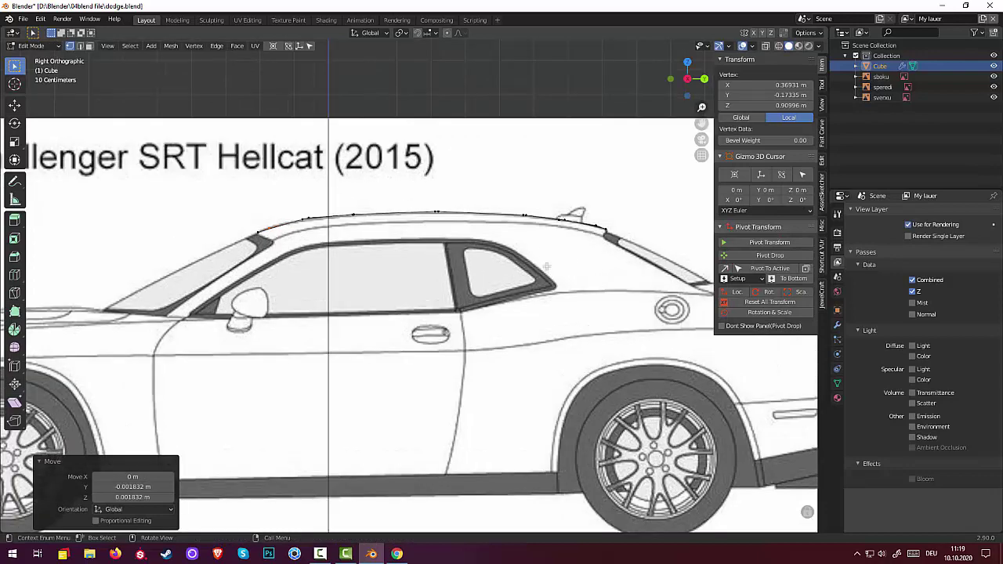
drag(555, 217, 559, 245)
key(g)
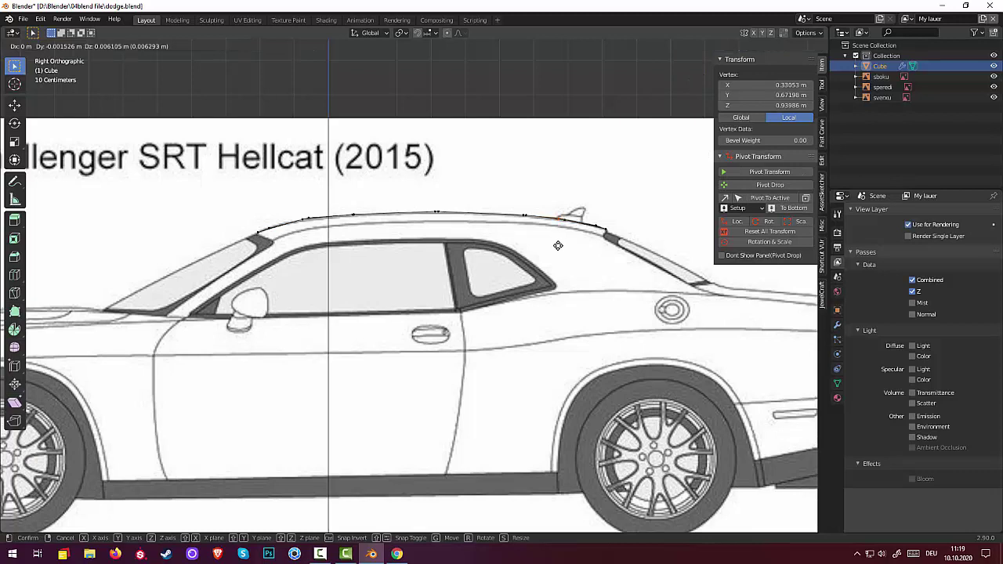
click(558, 246)
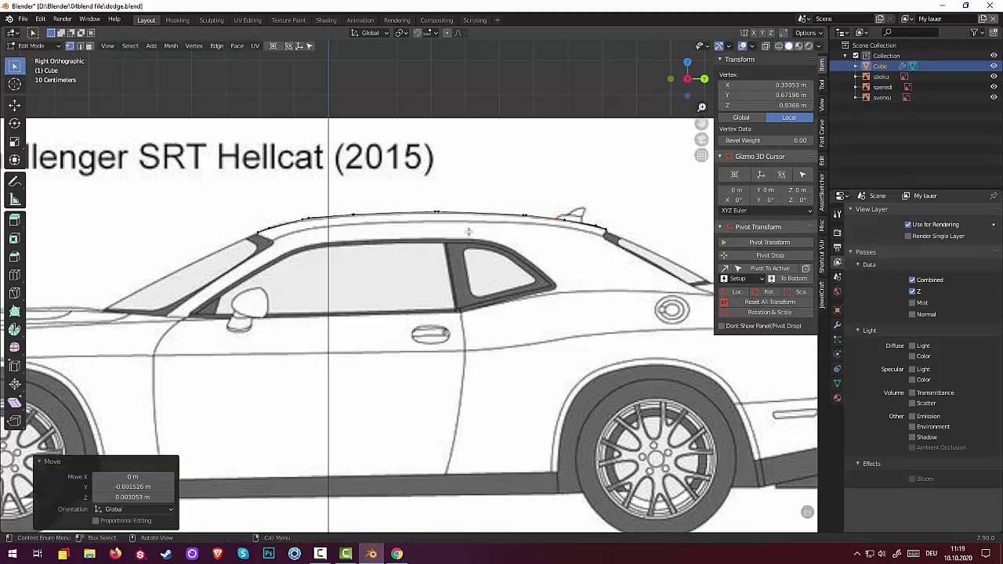
click(436, 212)
key(g)
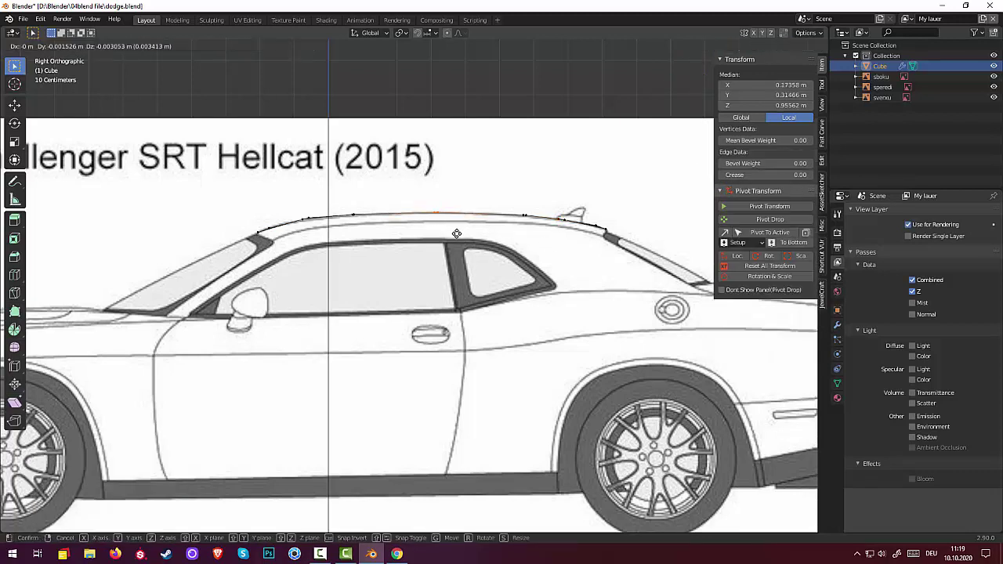
click(457, 234)
click(348, 212)
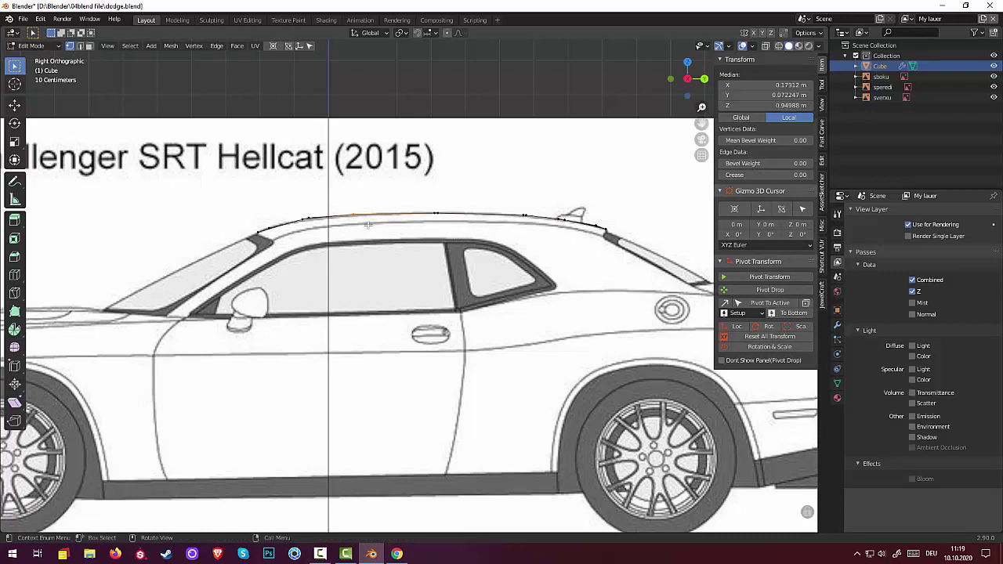
key(g)
click(374, 230)
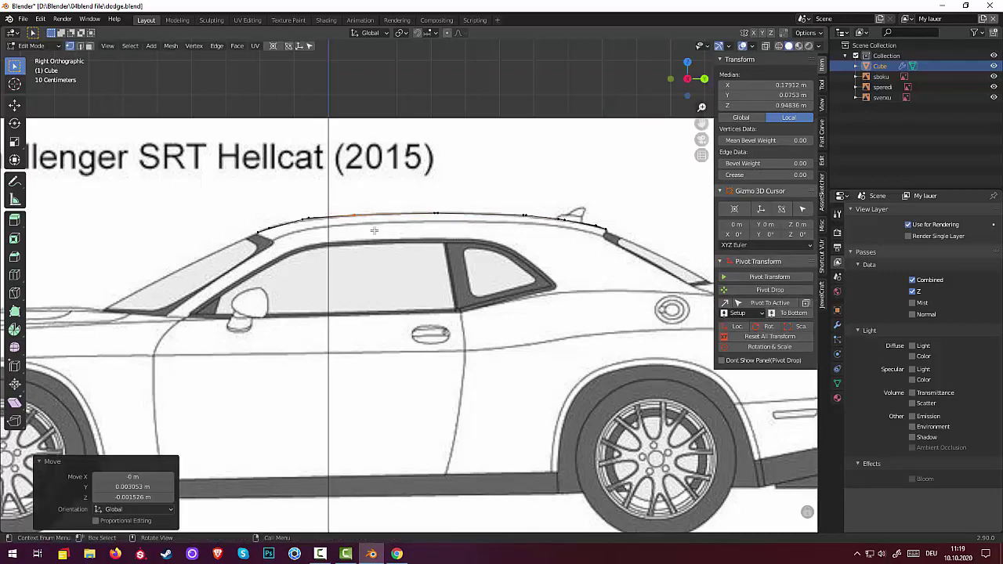
click(385, 287)
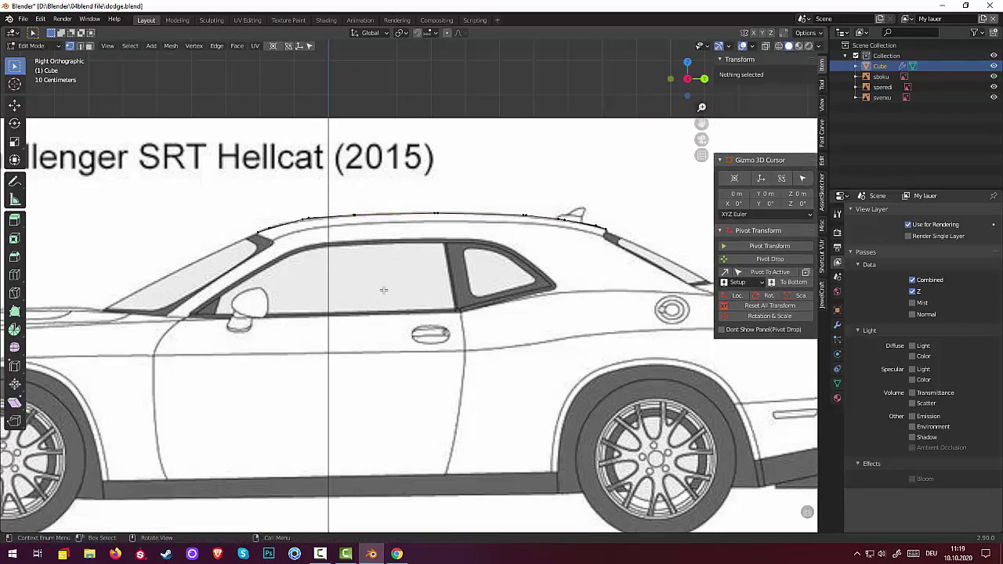
mouse_move(385, 287)
middle_down()
mouse_move(458, 334)
mouse_move(481, 365)
middle_up()
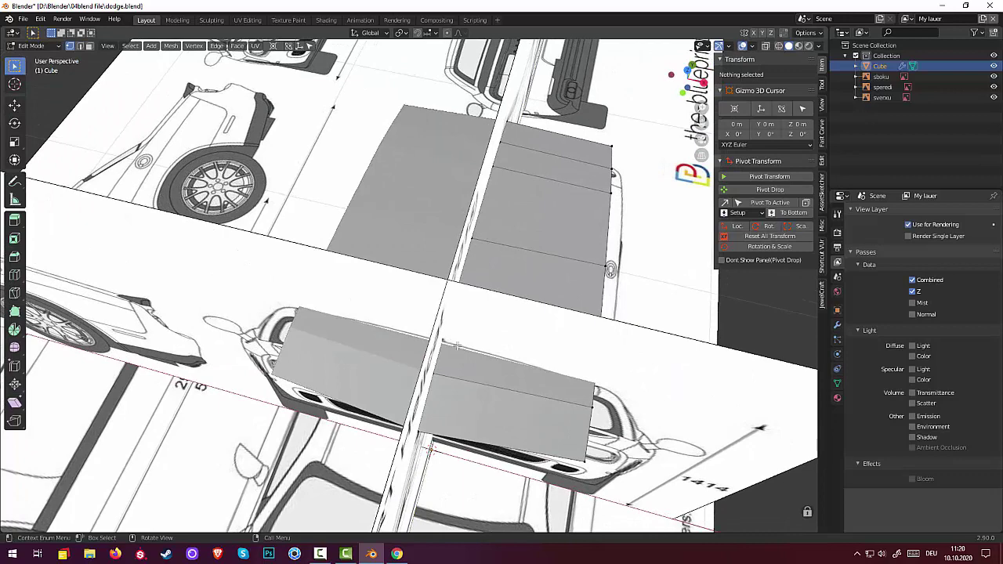
- Switch to Top Orthographic view (Numpad 7) over the top-view blueprint
key(KP_7)
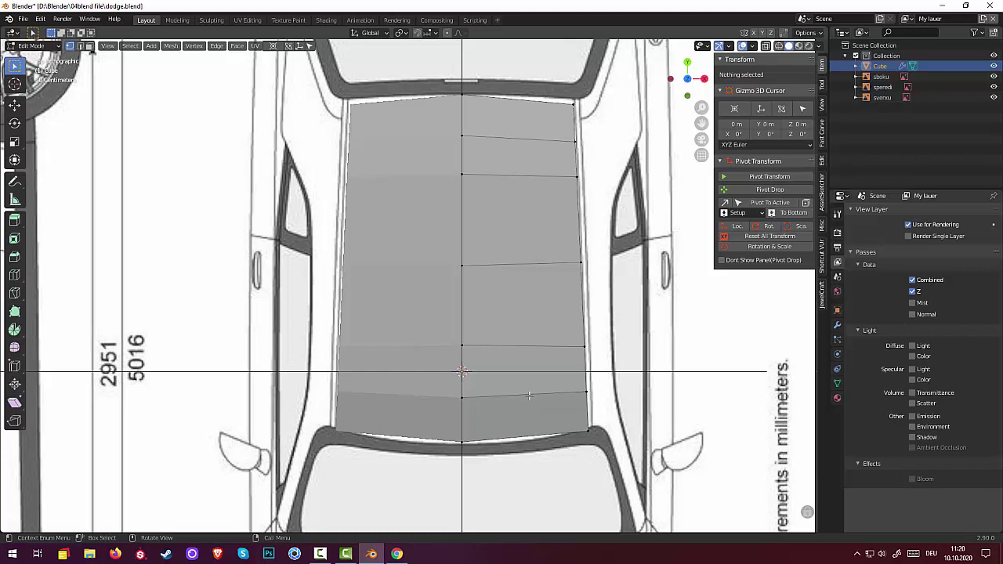
- Add a centred front-to-back loop cut through the roof's right half, making a grid
key(ctrl+r)
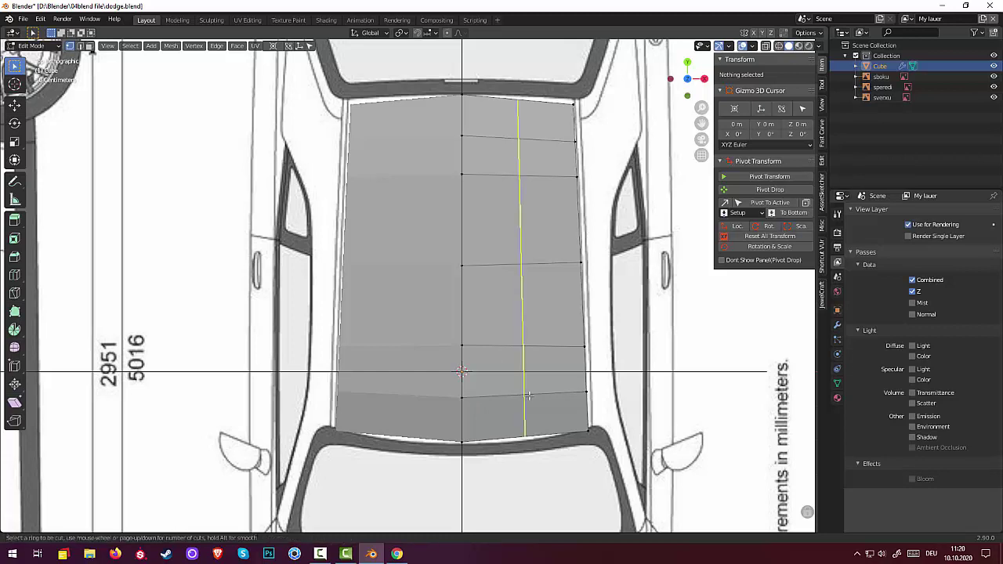
click(529, 397)
right_click(529, 396)
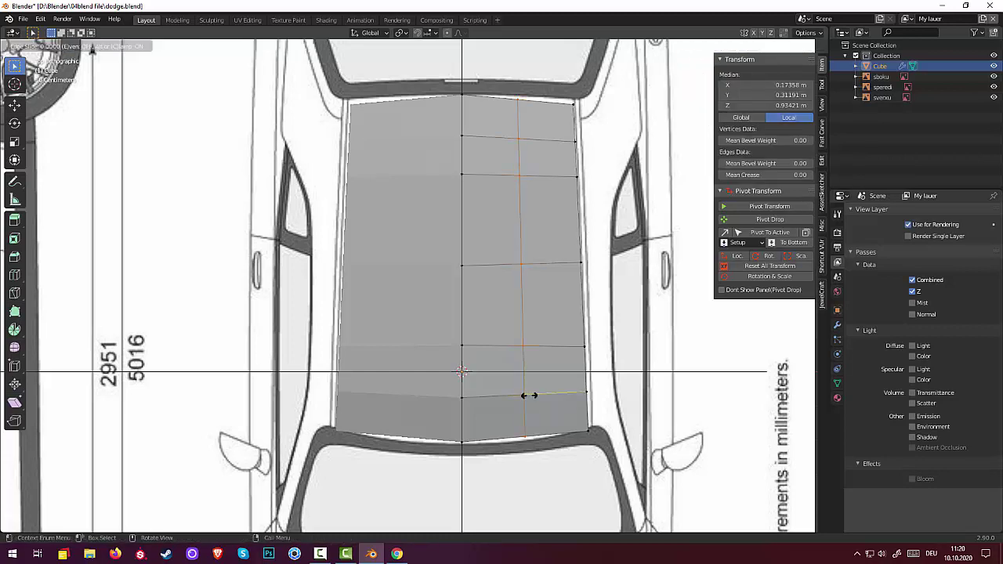
click(515, 96)
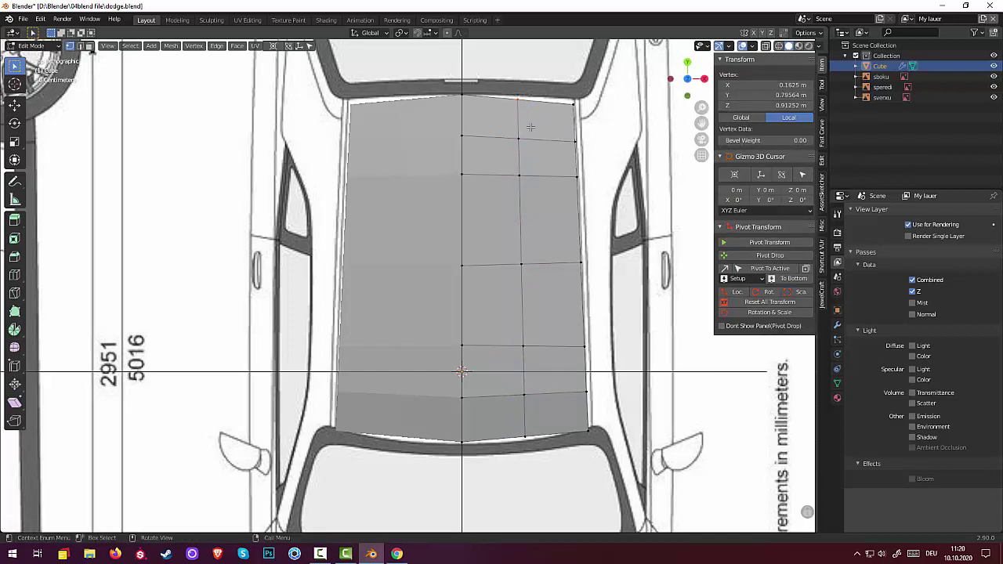
- Straighten a roof vertex column by scaling it along X, then reposition it
ctrl+click(525, 433)
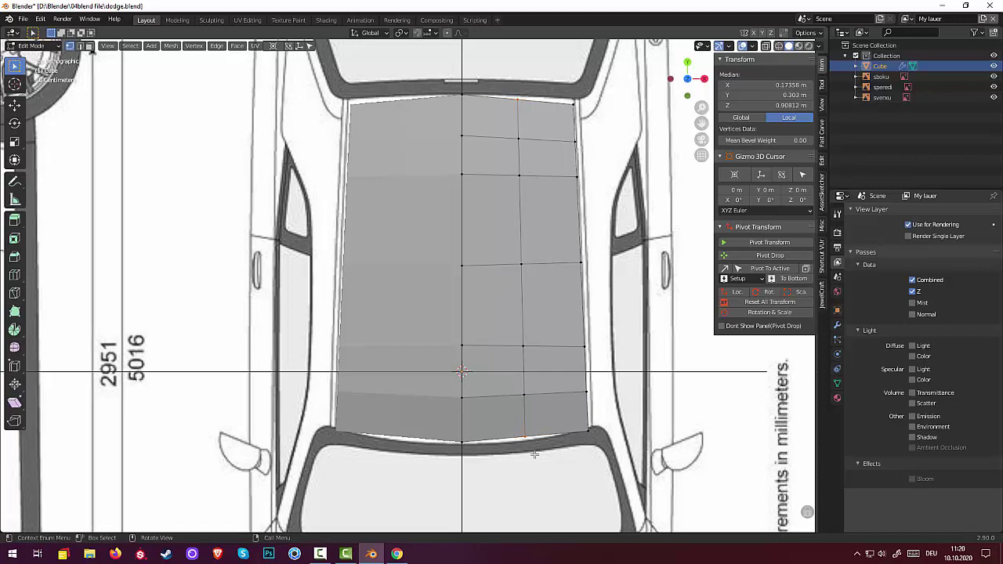
key(s)
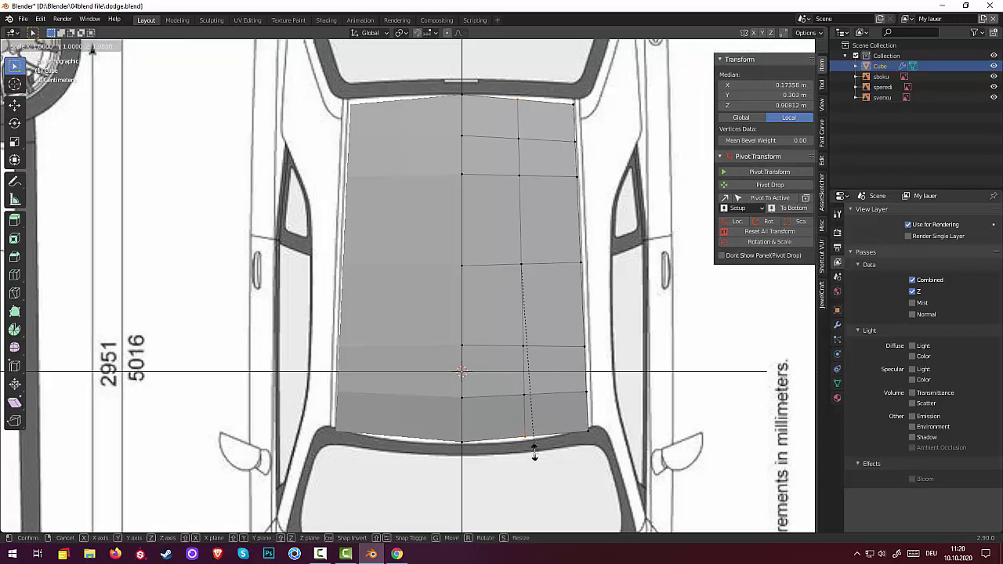
key(x)
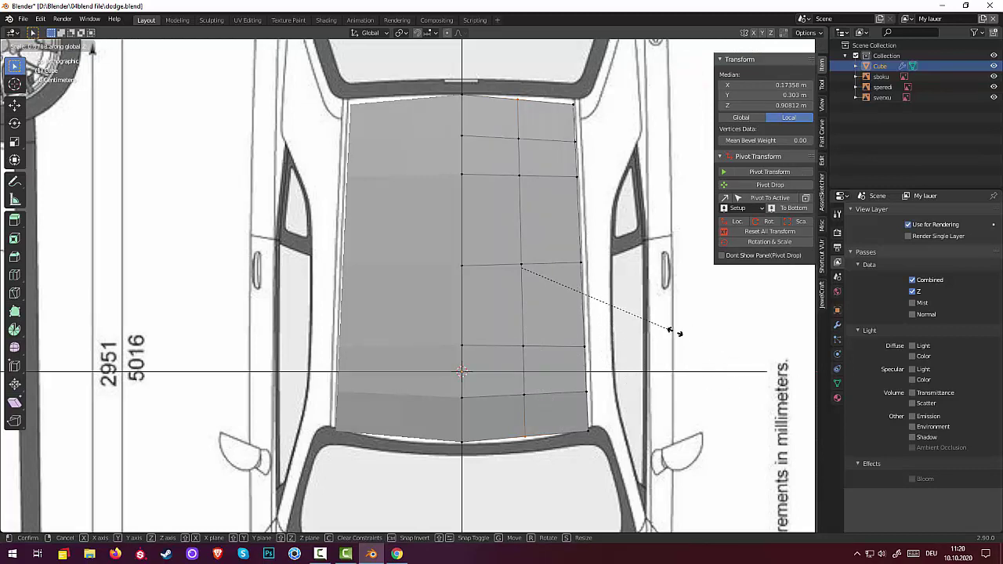
click(545, 334)
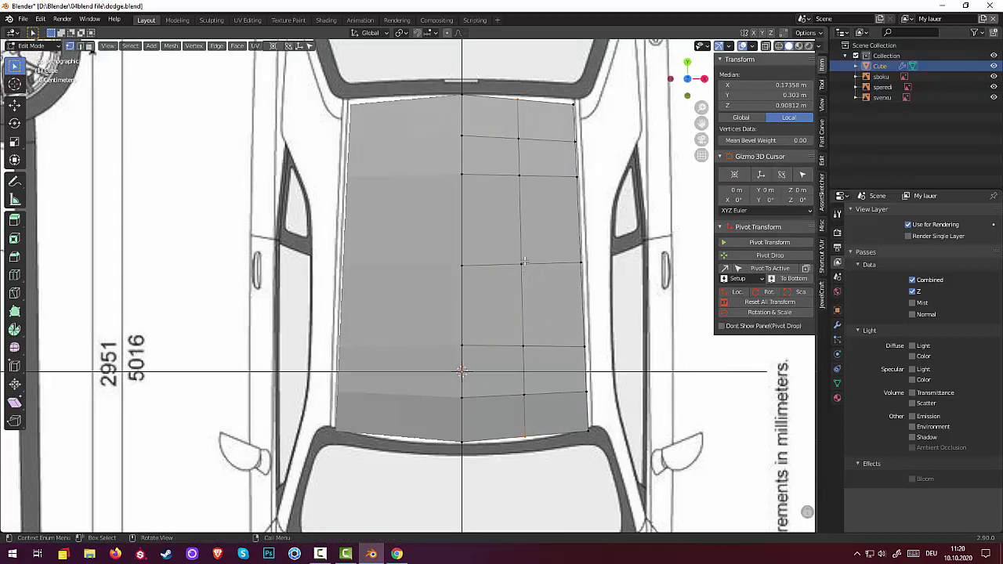
key(g)
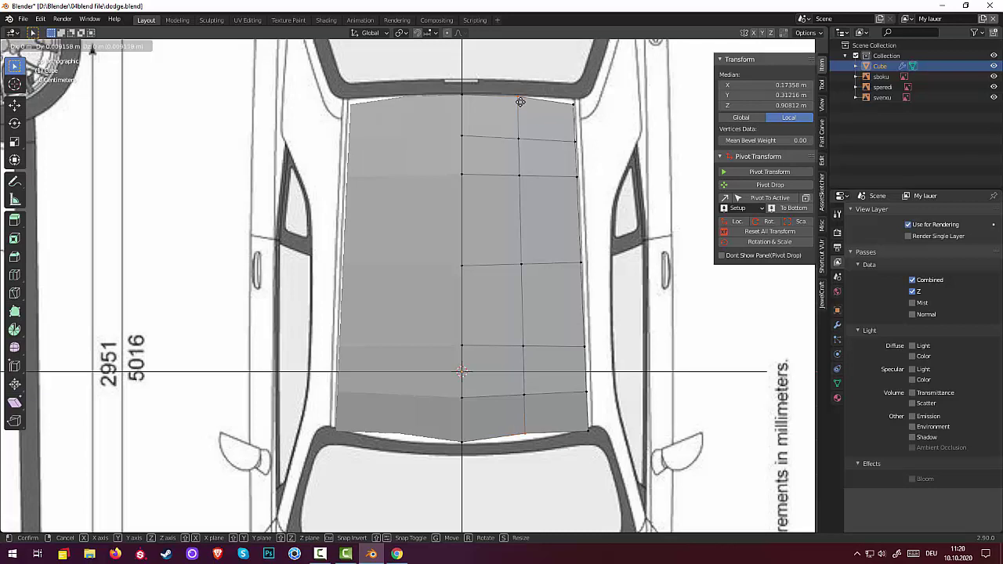
click(522, 103)
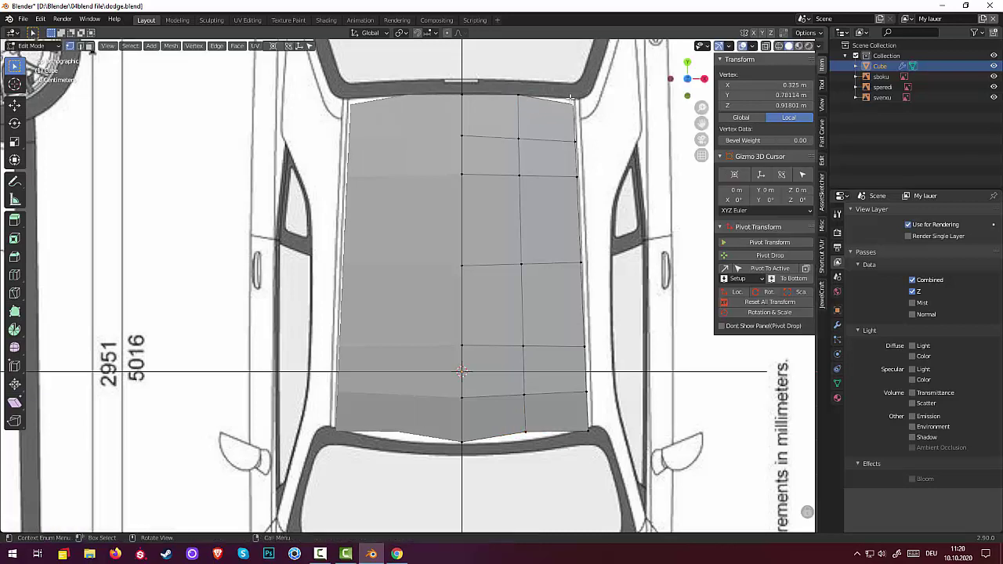
- Place the top-right corner vertex and a rear edge vertex on the roof outline
click(584, 117)
key(g)
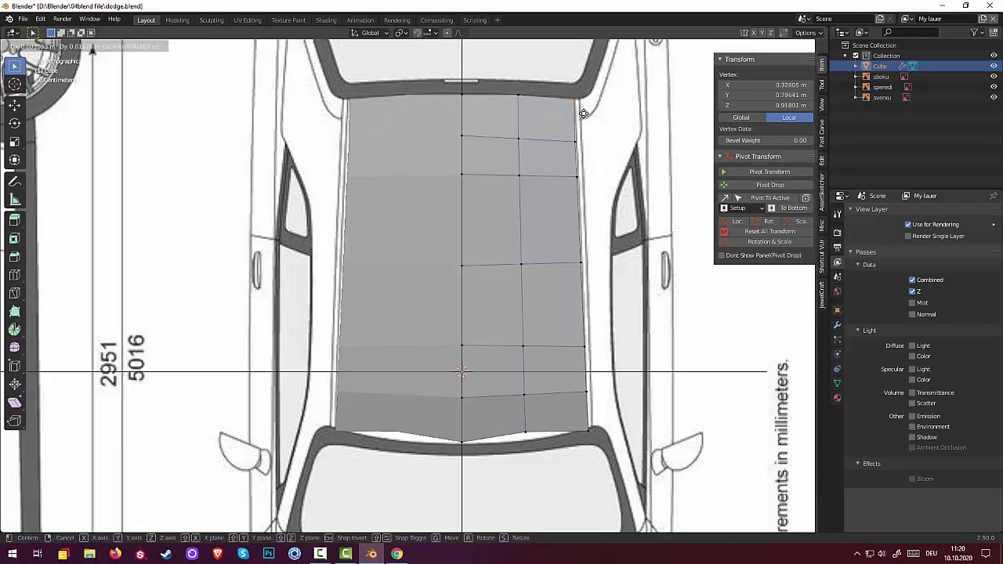
click(576, 140)
click(518, 426)
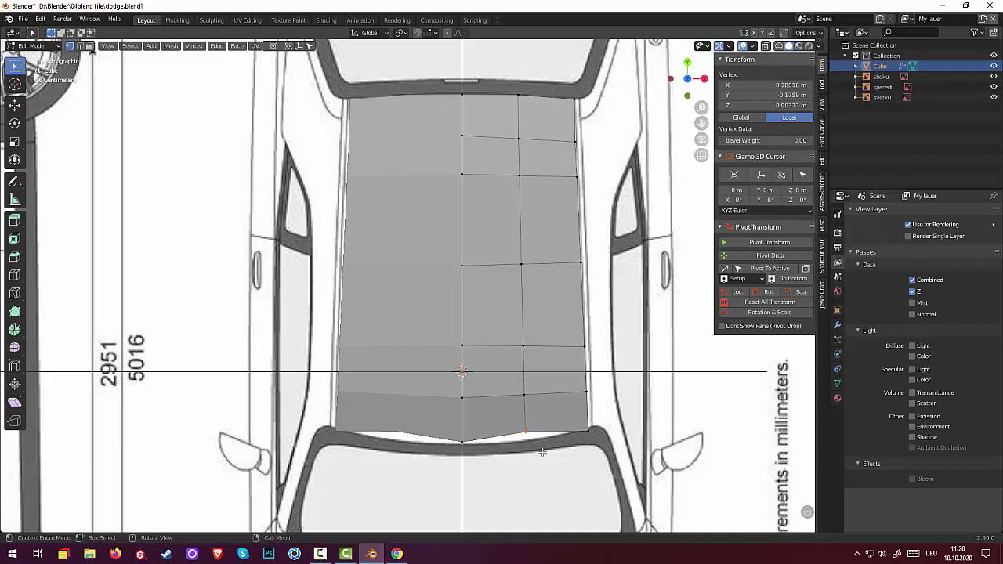
key(g)
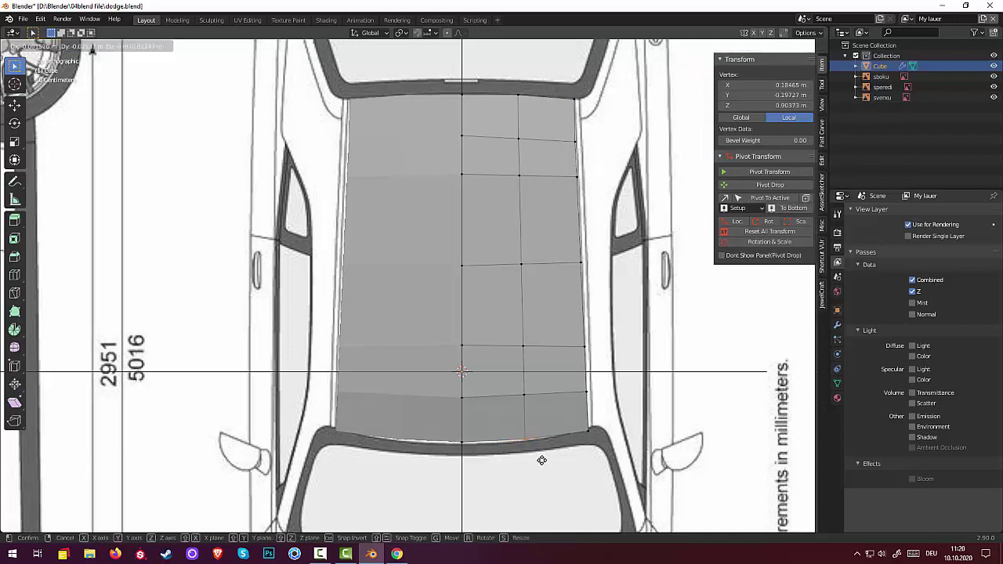
click(541, 463)
- Fit the centre rear vertex and neighbouring rear vertices onto the rear window curve
click(454, 444)
key(g)
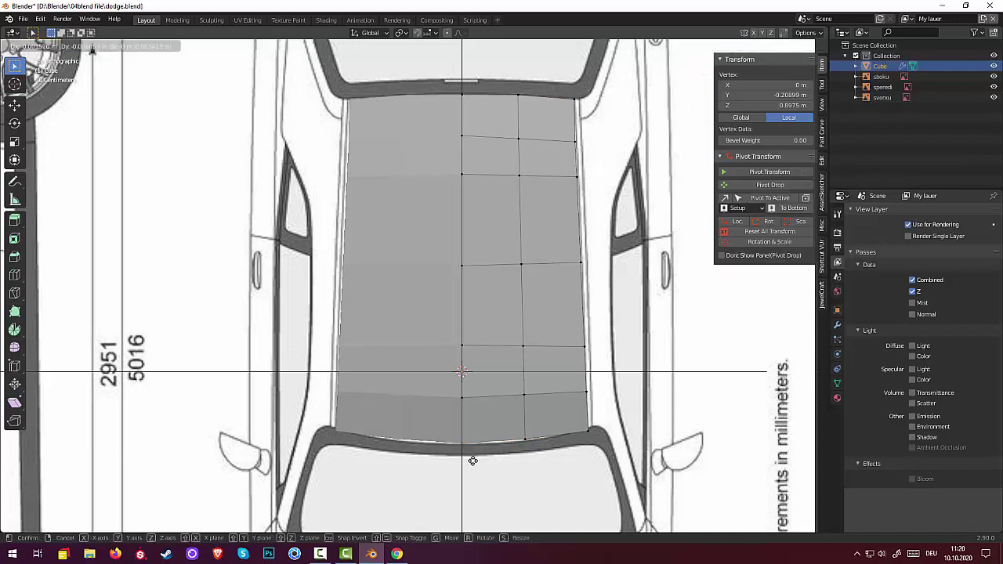
click(473, 462)
drag(512, 436, 536, 454)
key(g)
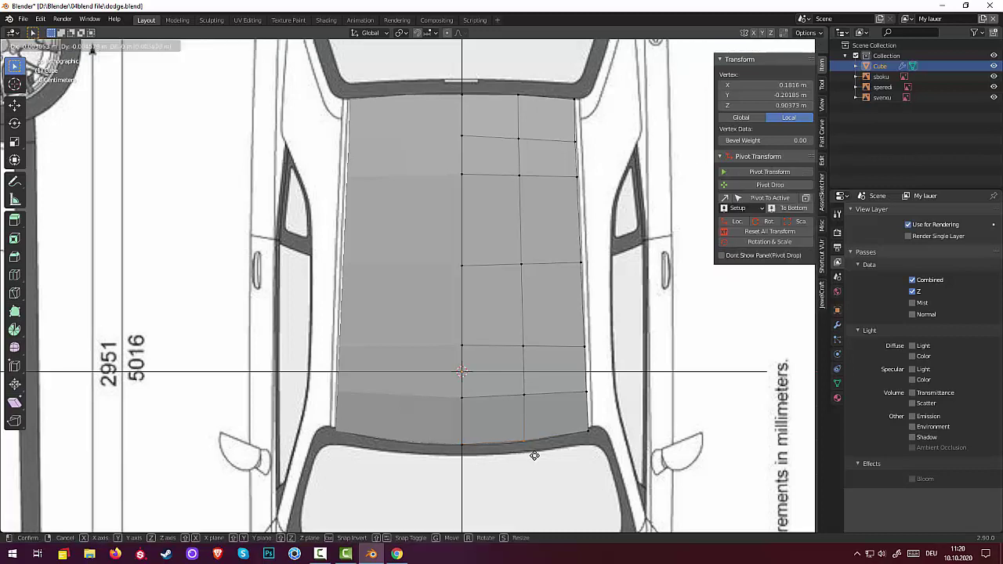
click(536, 455)
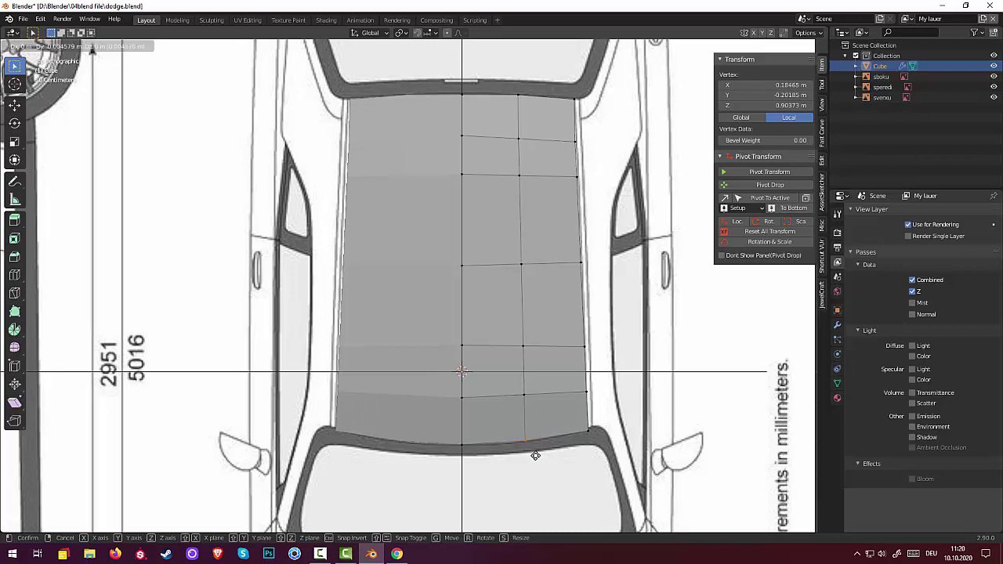
click(583, 428)
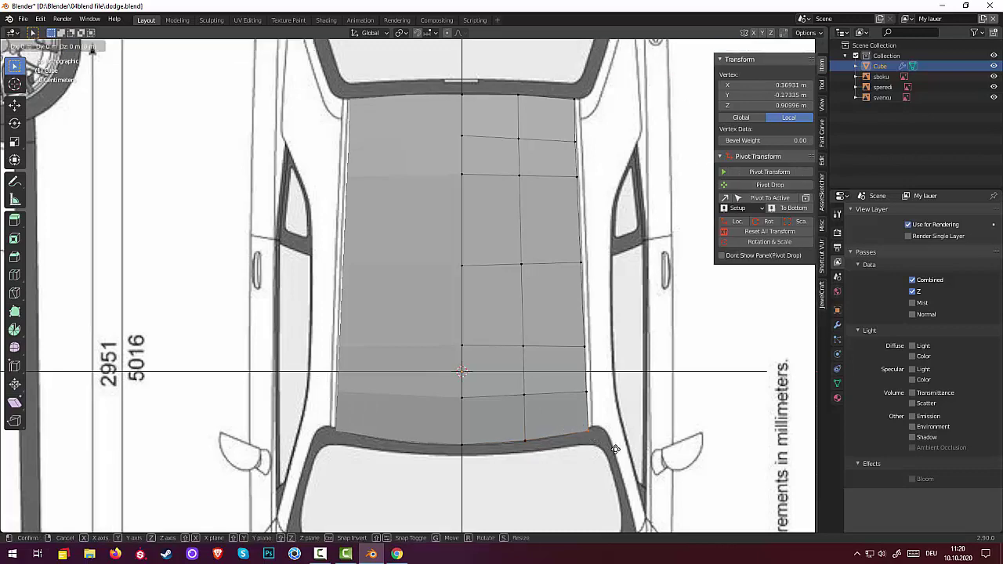
key(g)
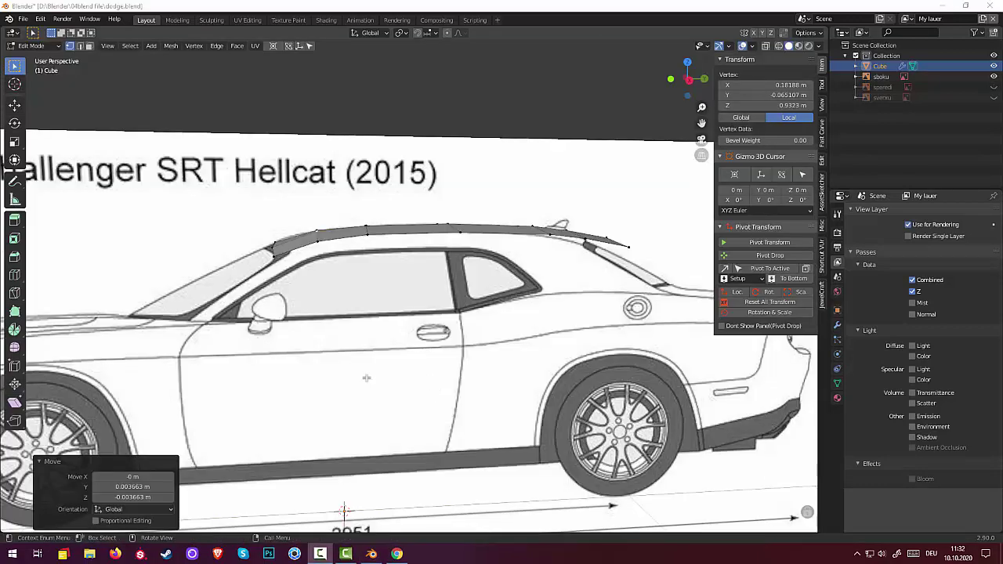
- In Right Orthographic view, shift the front roof vertices onto the windshield roofline (-0.007632 m Y)
mouse_move(366, 378)
middle_down()
mouse_move(470, 382)
mouse_move(138, 370)
middle_up()
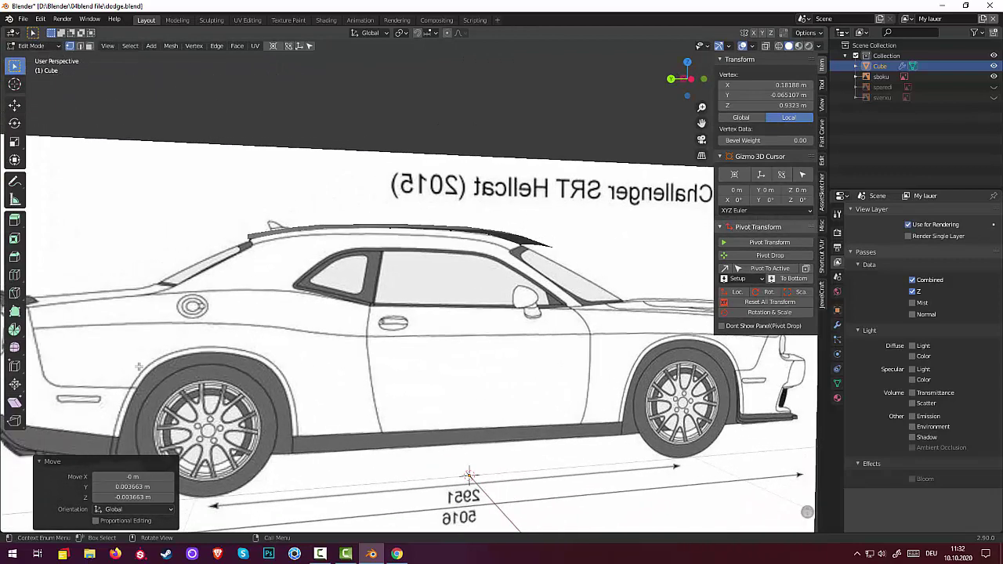
key(KP_3)
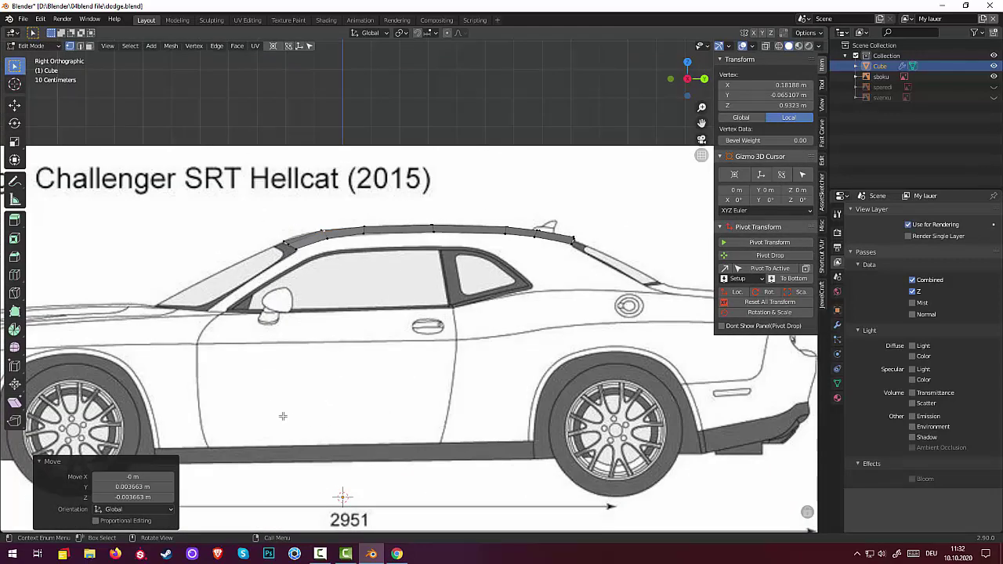
scroll(283, 365, up, 2)
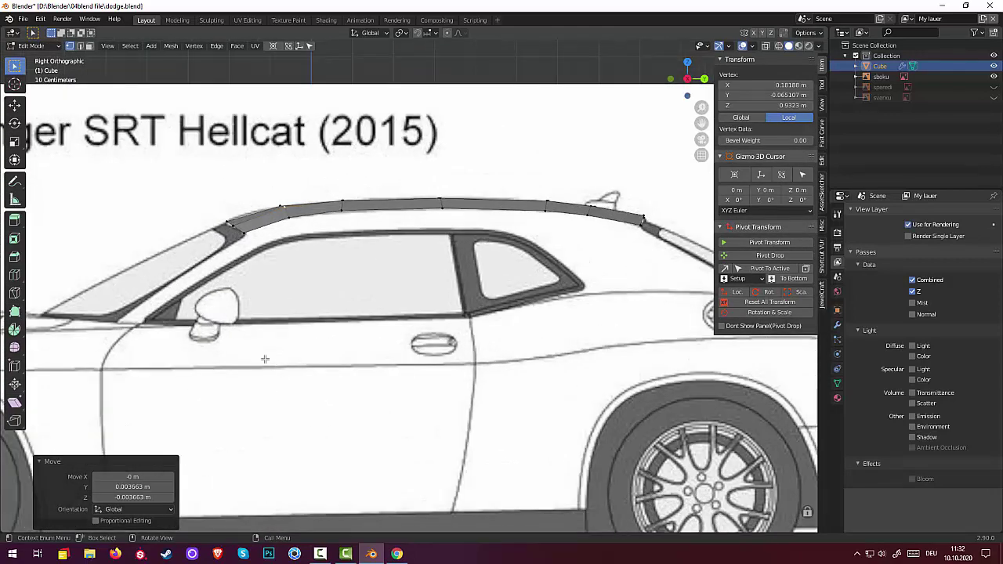
click(232, 225)
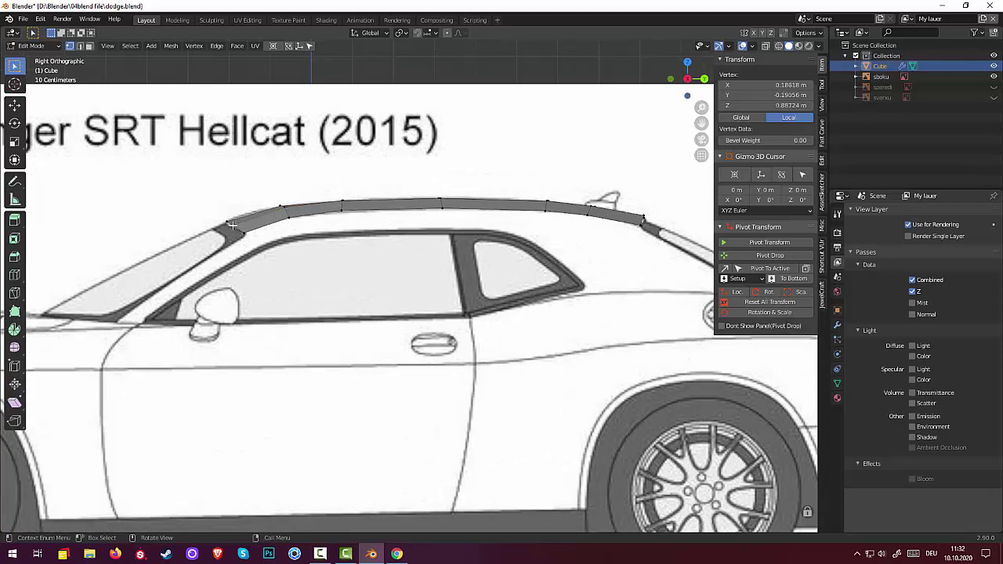
drag(232, 226, 229, 225)
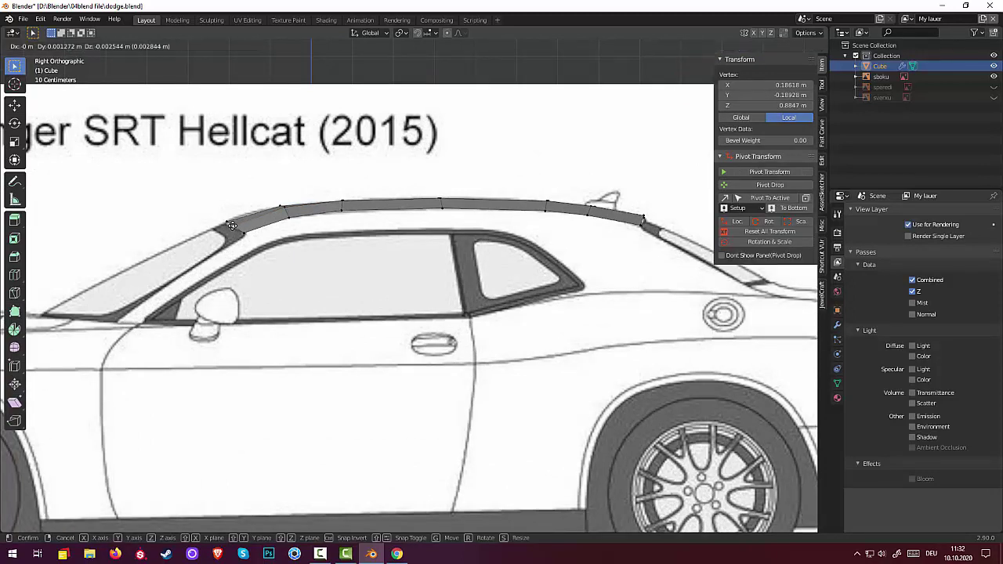
click(225, 223)
key(g)
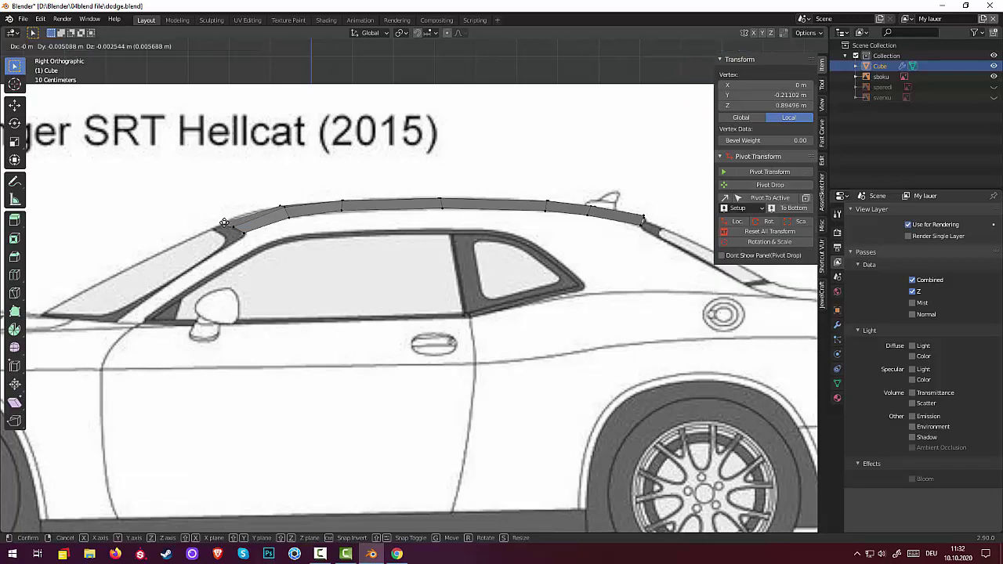
click(224, 224)
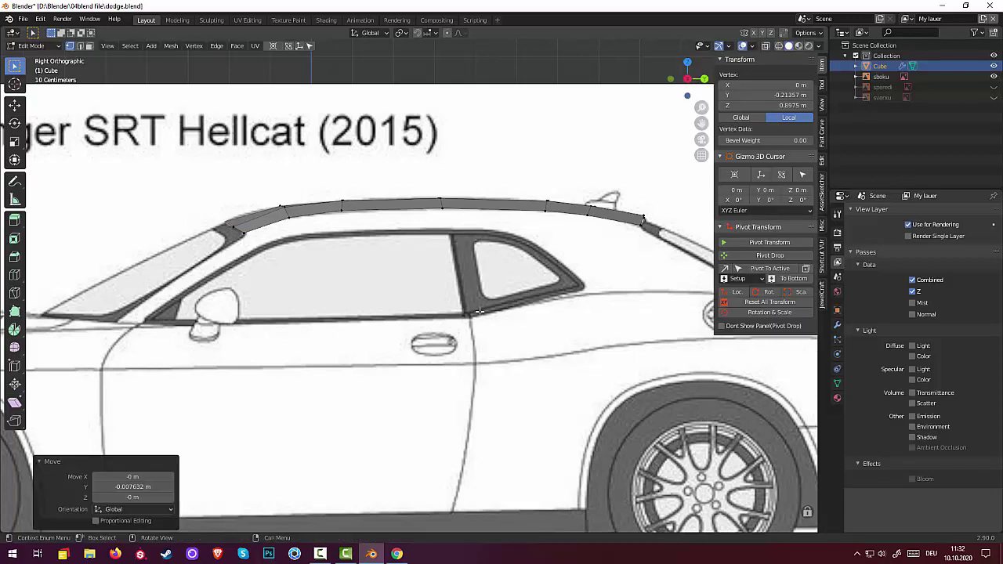
mouse_move(479, 311)
middle_down()
mouse_move(420, 347)
mouse_move(336, 432)
mouse_move(347, 381)
mouse_move(365, 371)
mouse_move(383, 333)
mouse_move(445, 363)
middle_up()
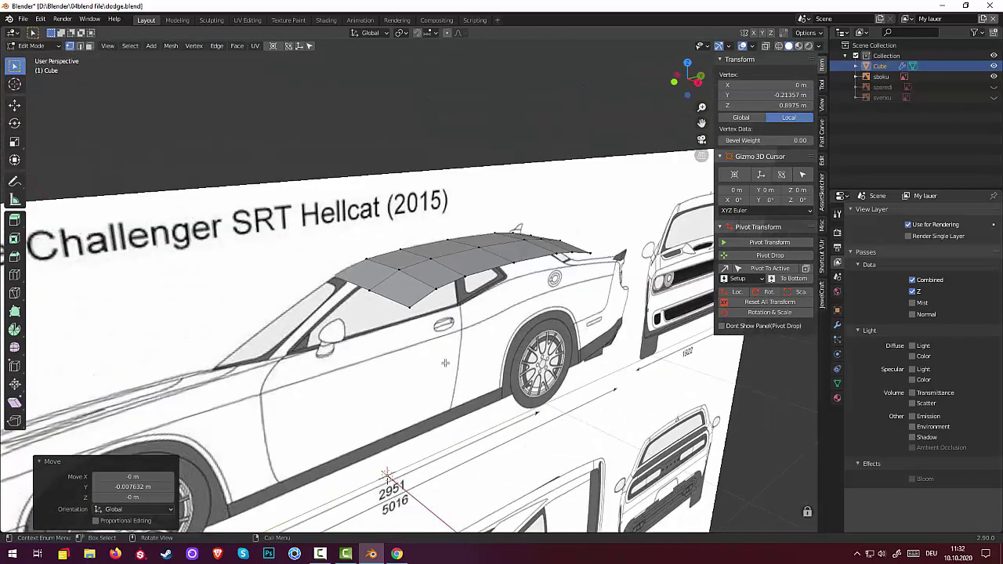
scroll(445, 363, down, 2)
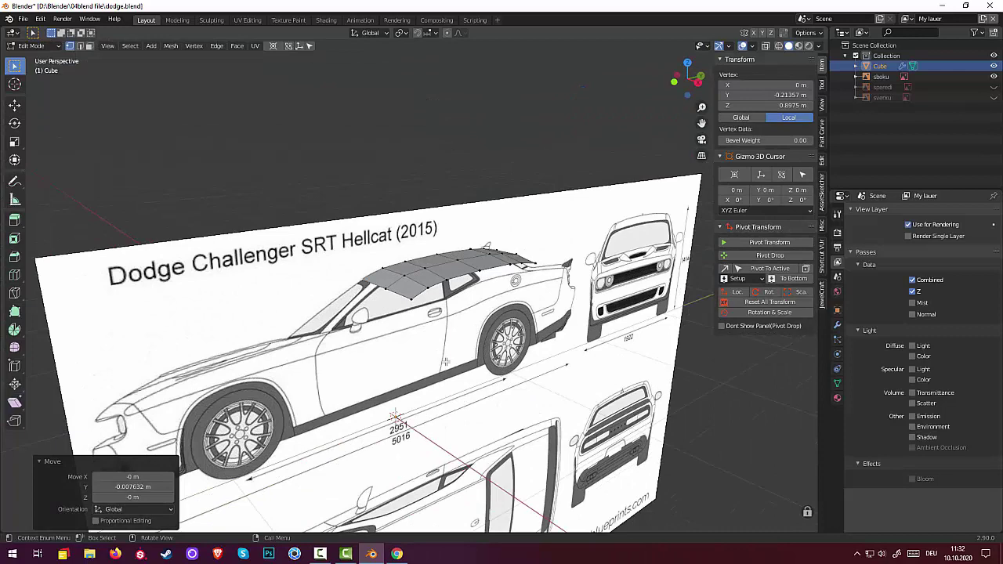
scroll(444, 353, down, 3)
scroll(508, 396, up, 1)
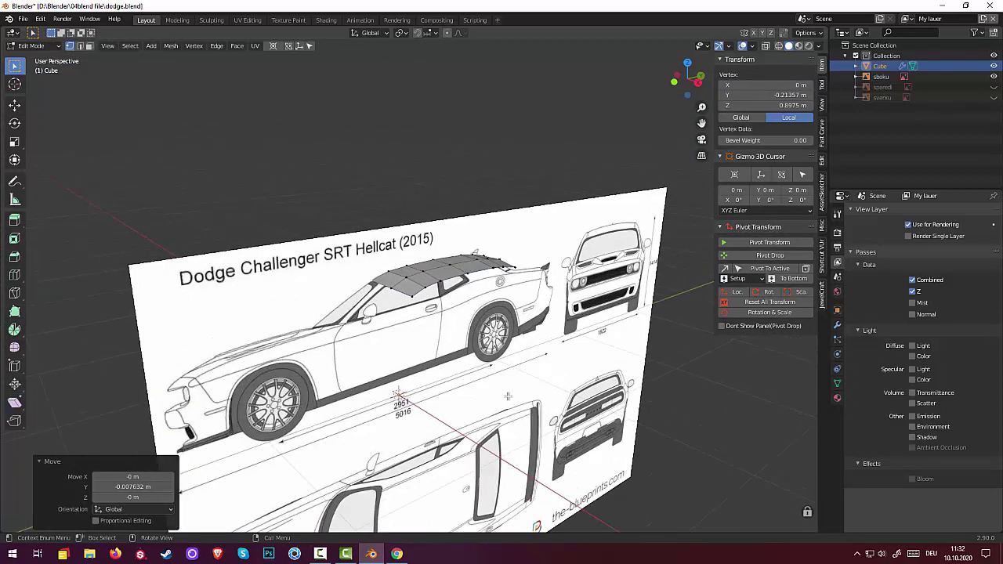
scroll(504, 398, up, 2)
scroll(501, 400, down, 1)
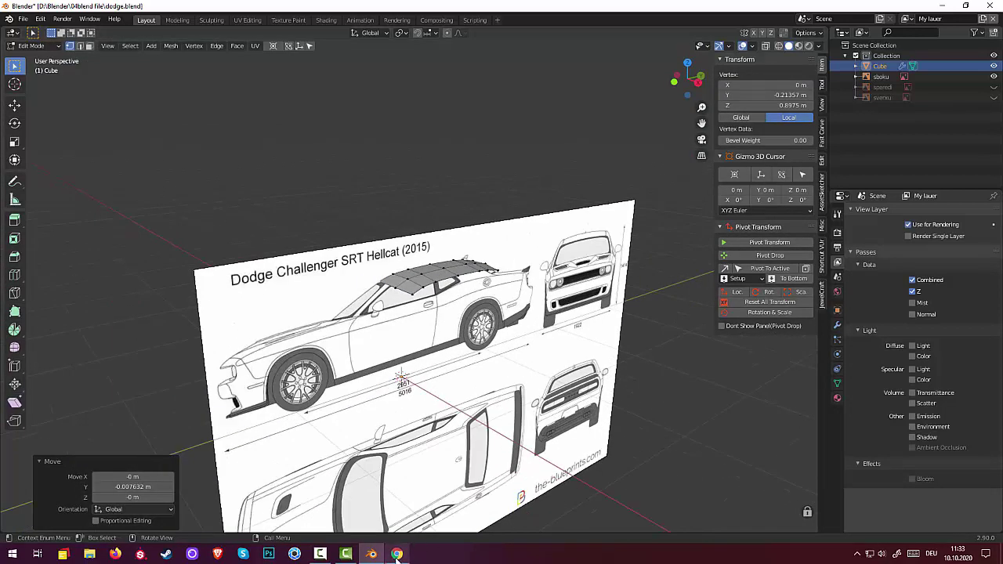